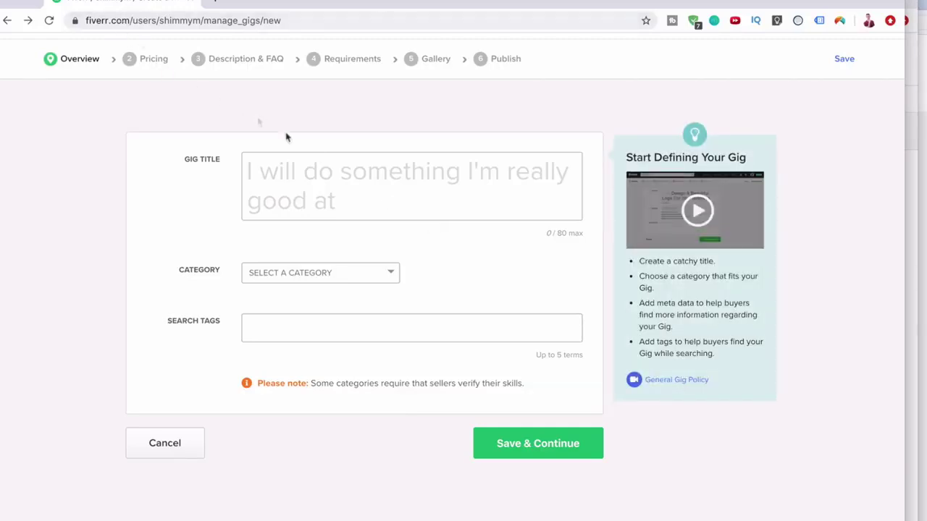
- Start a new gig and focus the empty Gig Title field on the Overview step
{"action": "left_click", "coordinate": [341, 163]}
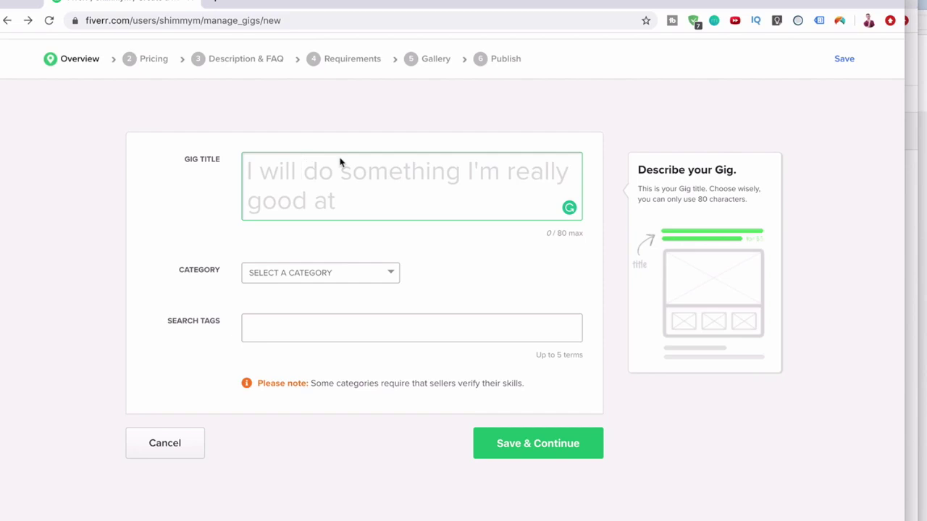
- Enter the title 'edit any video and make your video content epic' and choose Video & Animation > Video Editing
{"action": "type", "text": "e"}
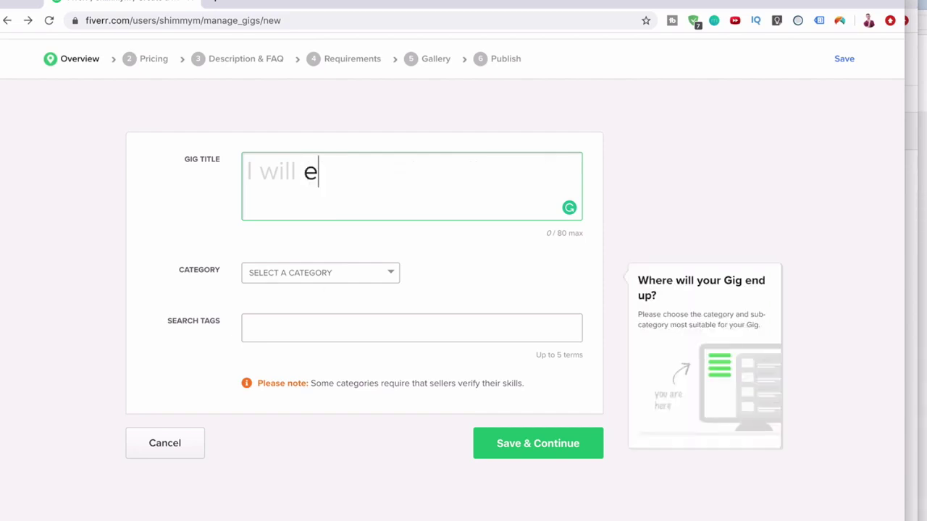
{"action": "type", "text": "dit any video"}
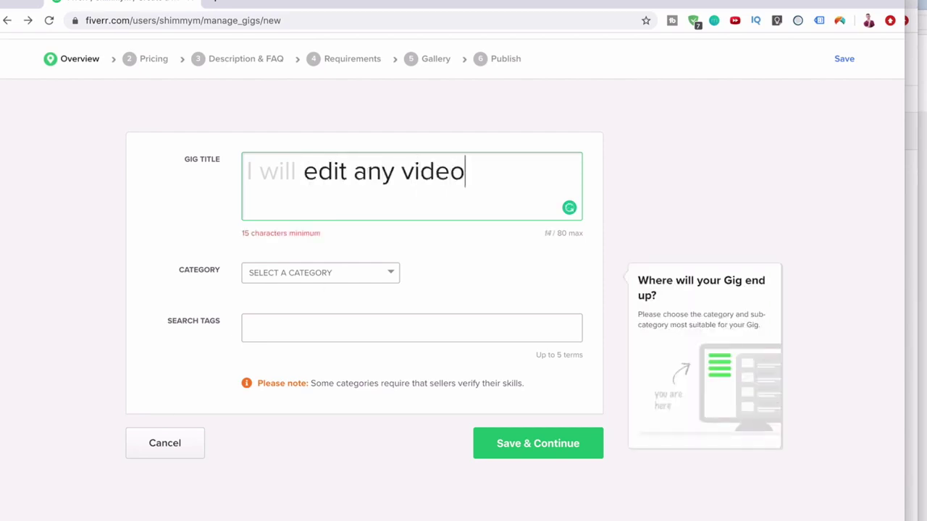
{"action": "type", "text": " and make y"}
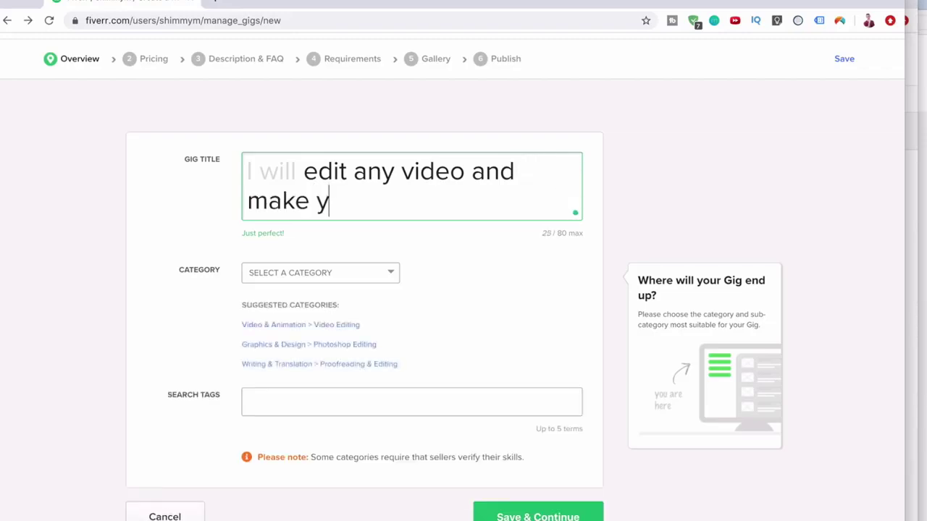
{"action": "type", "text": "our video conten"}
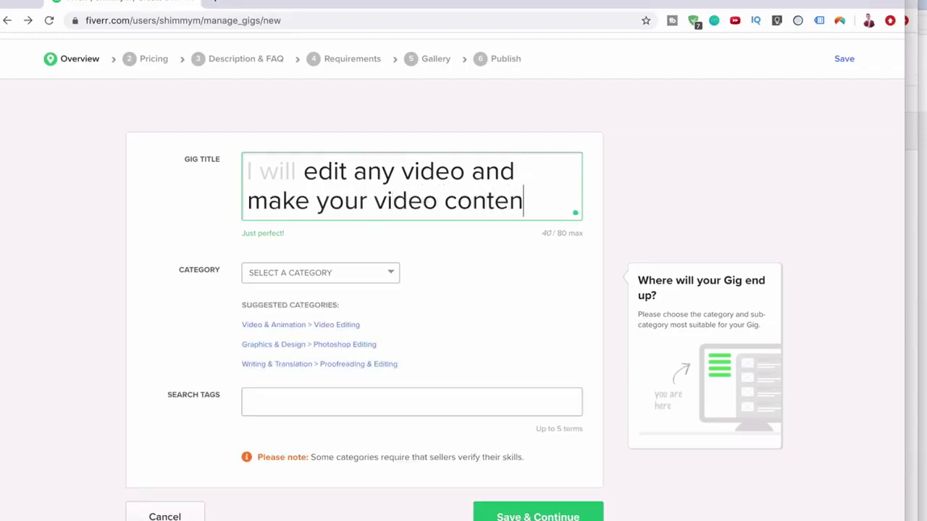
{"action": "type", "text": "t epic"}
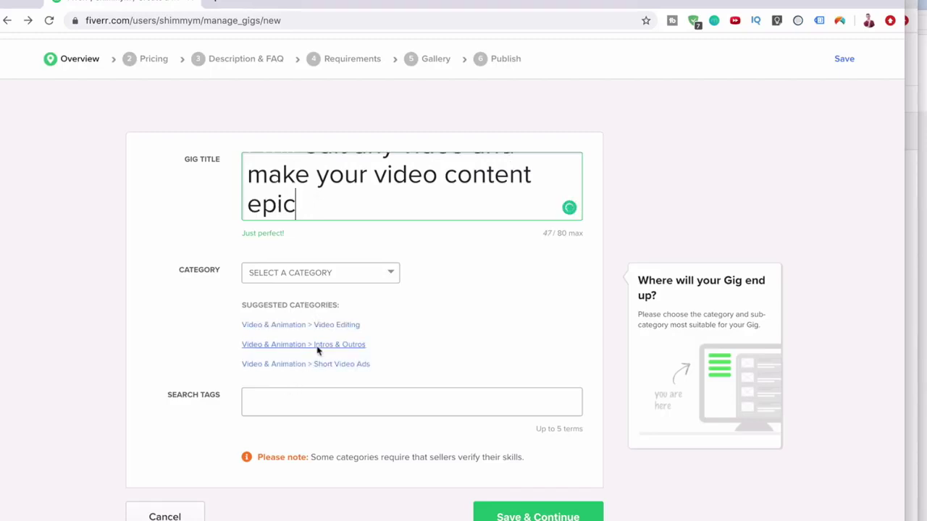
{"action": "left_click", "coordinate": [332, 274]}
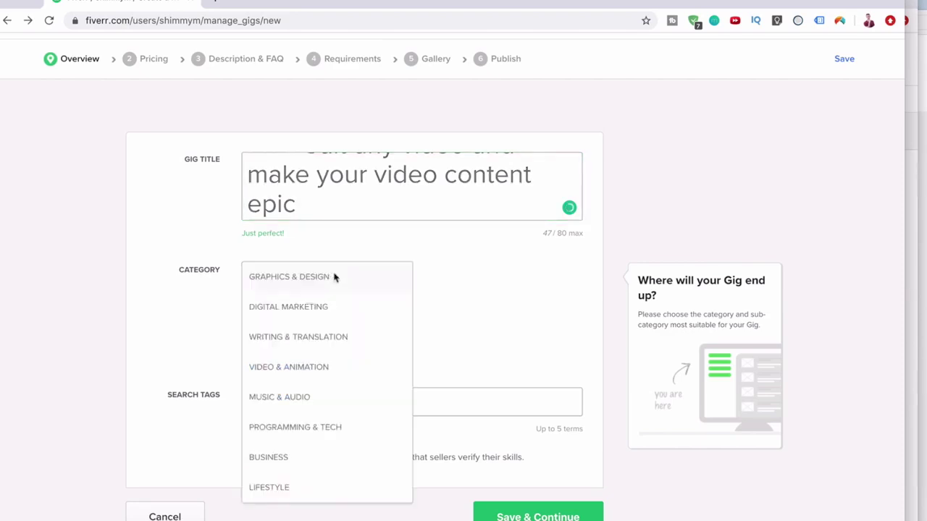
{"action": "left_click", "coordinate": [281, 367]}
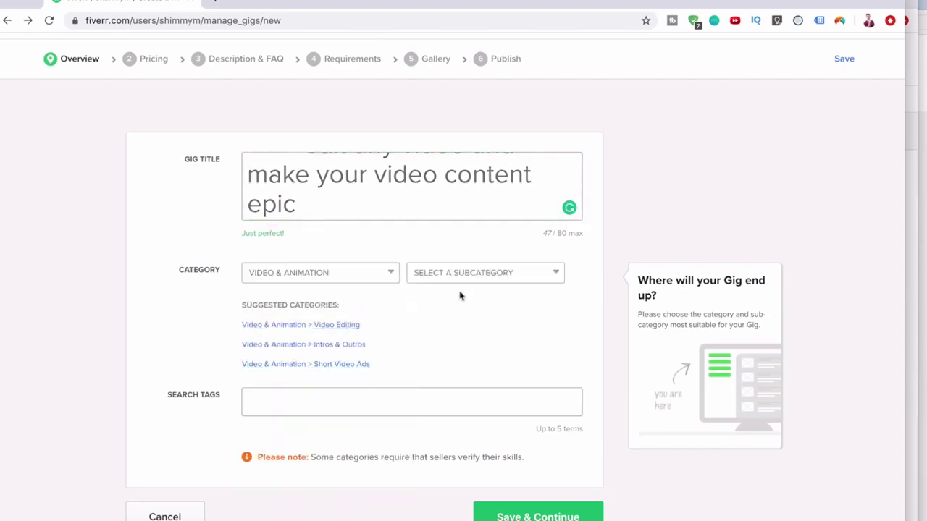
{"action": "left_click", "coordinate": [471, 278]}
{"action": "left_click", "coordinate": [464, 306]}
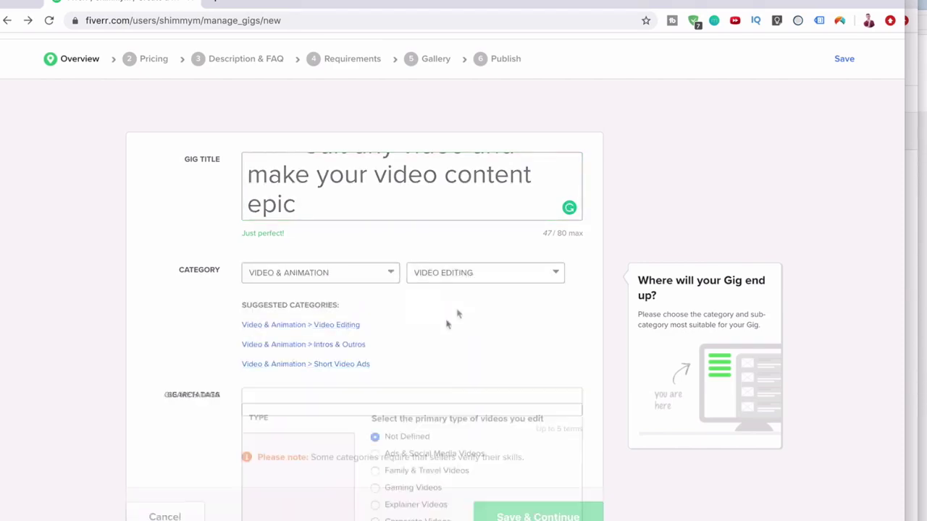
- Add video editor, youtube video, video editing and videography as search tags
{"action": "scroll", "coordinate": [366, 417], "scroll_direction": "down", "scroll_amount": 2}
{"action": "scroll", "coordinate": [366, 418], "scroll_direction": "down", "scroll_amount": 5}
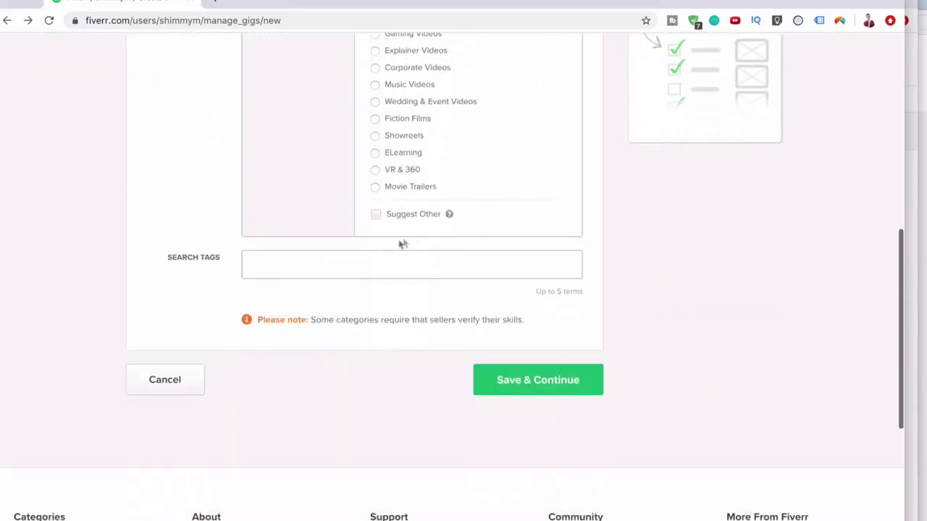
{"action": "left_click", "coordinate": [367, 266]}
{"action": "type", "text": "video "}
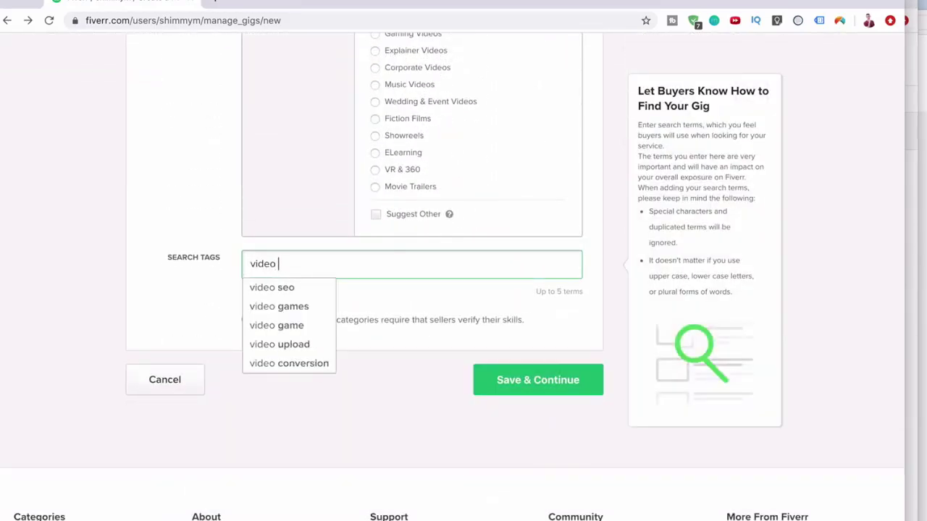
{"action": "type", "text": "edi"}
{"action": "type", "text": "t"}
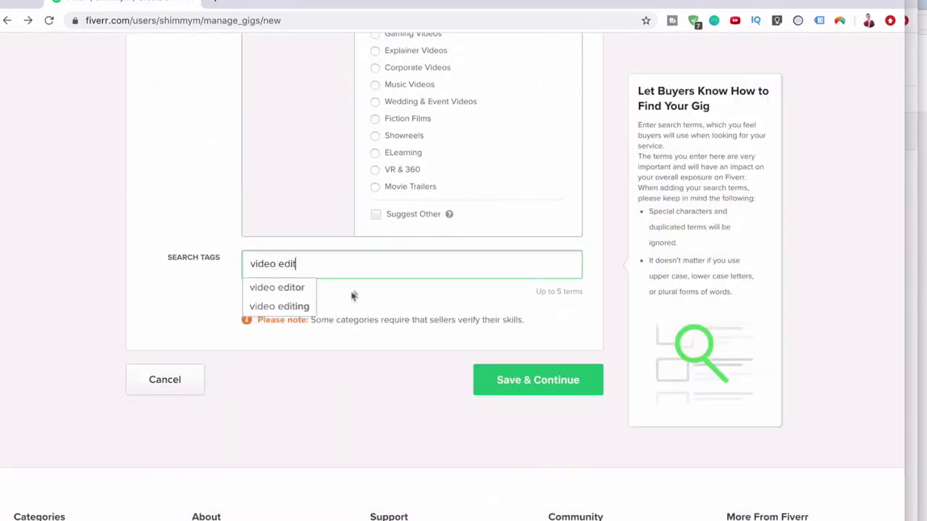
{"action": "left_click", "coordinate": [295, 290]}
{"action": "type", "text": "yo"}
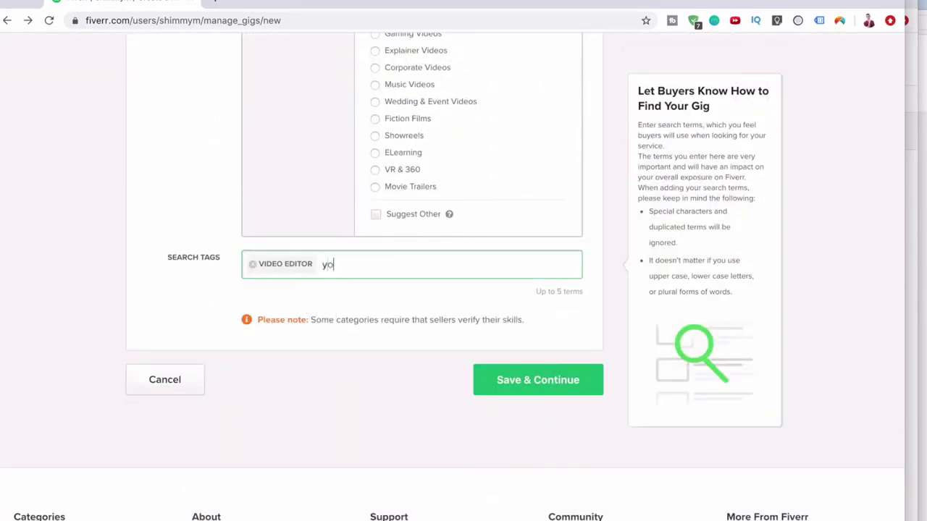
{"action": "type", "text": "utube"}
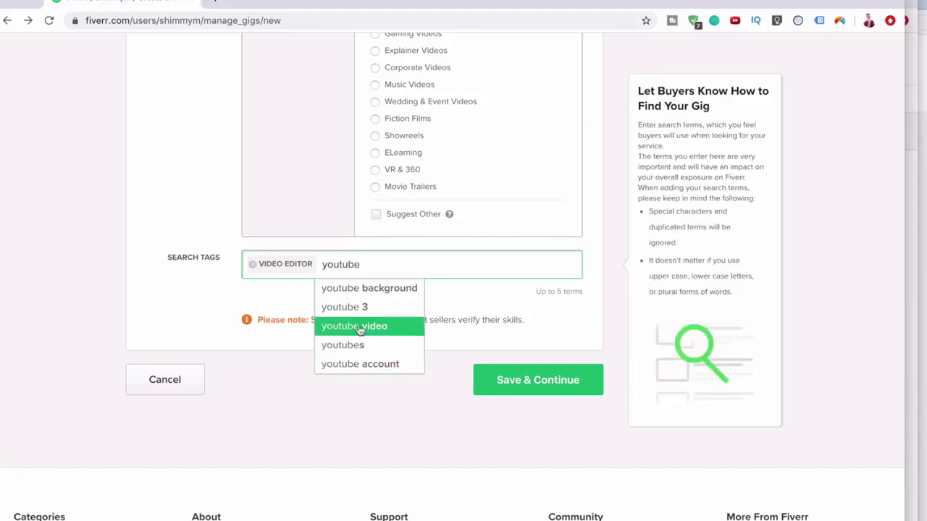
{"action": "left_click", "coordinate": [362, 327]}
{"action": "type", "text": "video"}
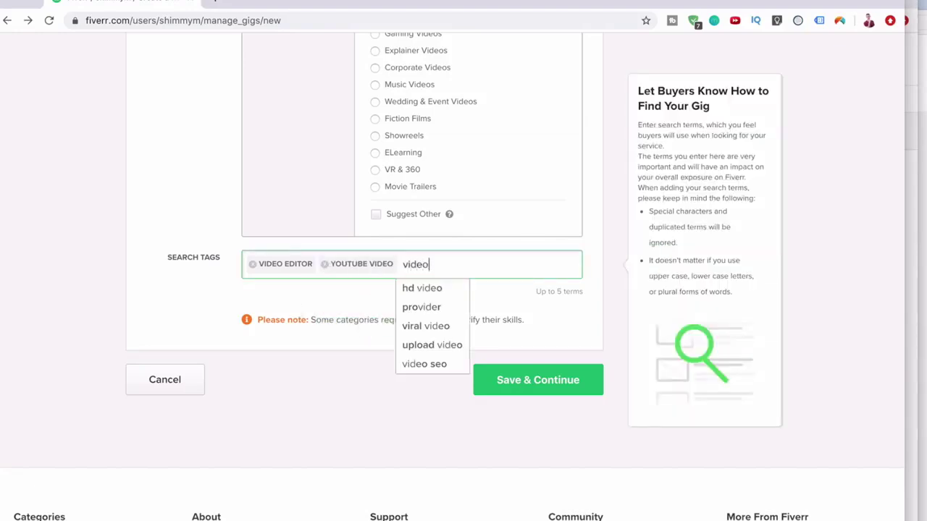
{"action": "type", "text": " editing"}
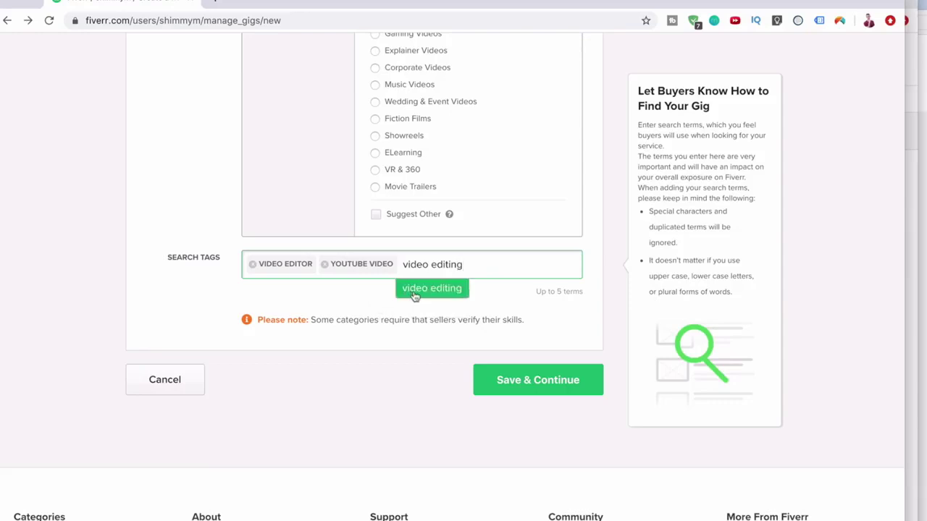
{"action": "left_click", "coordinate": [420, 290]}
{"action": "type", "text": "video"}
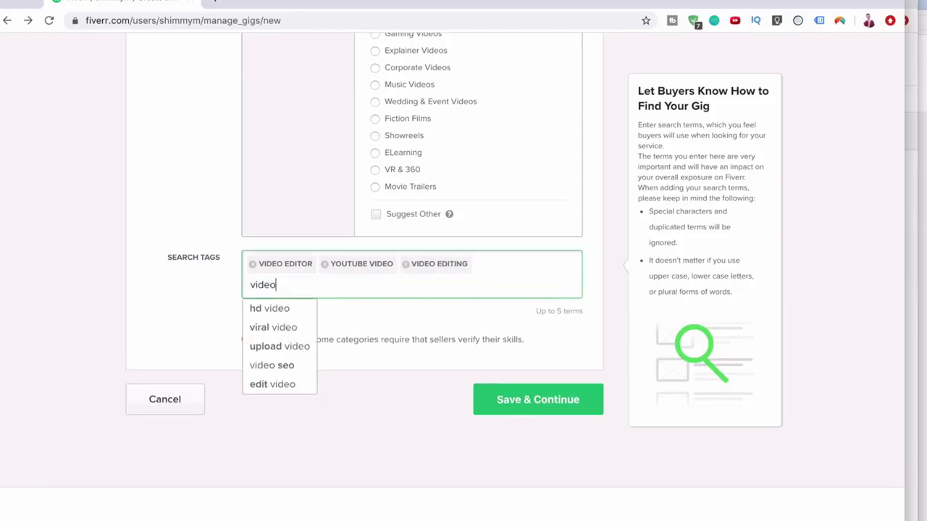
{"action": "type", "text": "graphy"}
{"action": "key", "text": "Return"}
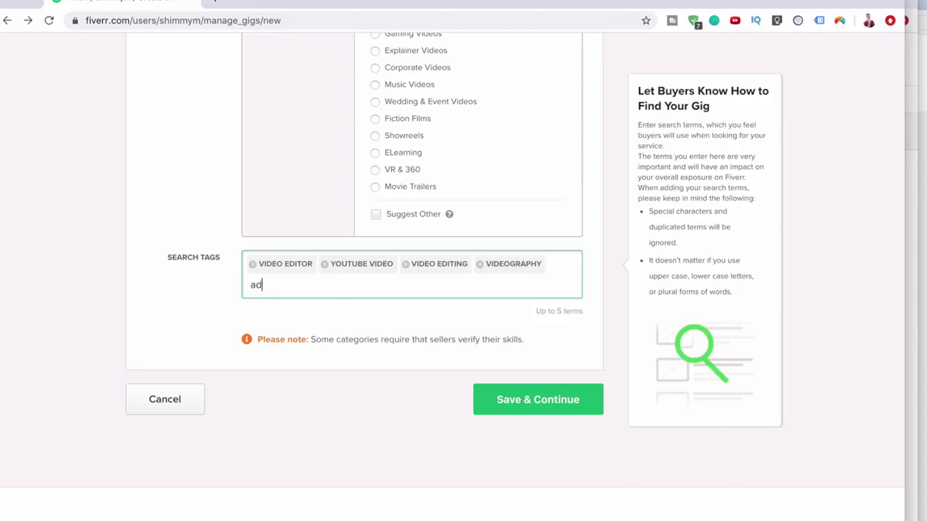
- Add Premiere Pro as the fifth tag and save the Overview step
{"action": "key", "text": "BackSpace"}
{"action": "key", "text": "BackSpace"}
{"action": "type", "text": "premier"}
{"action": "type", "text": "o"}
{"action": "key", "text": "Return"}
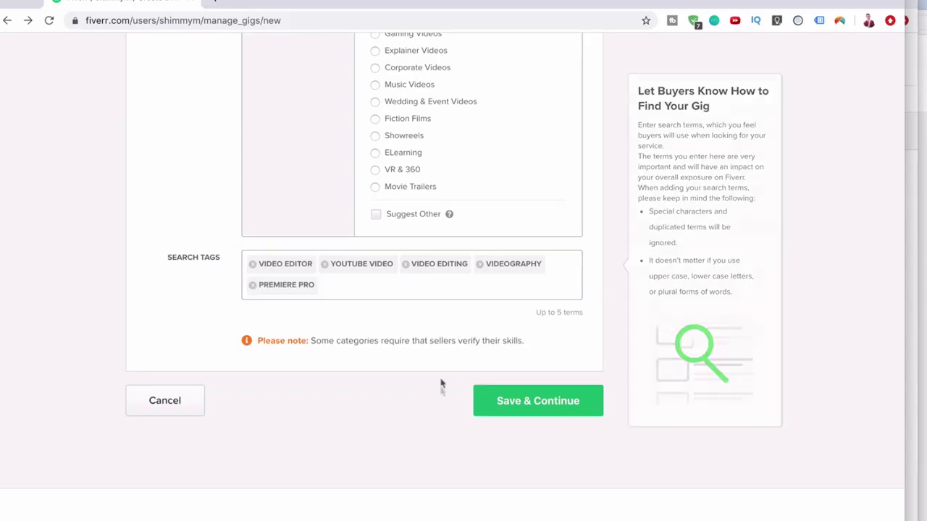
{"action": "left_click", "coordinate": [513, 407]}
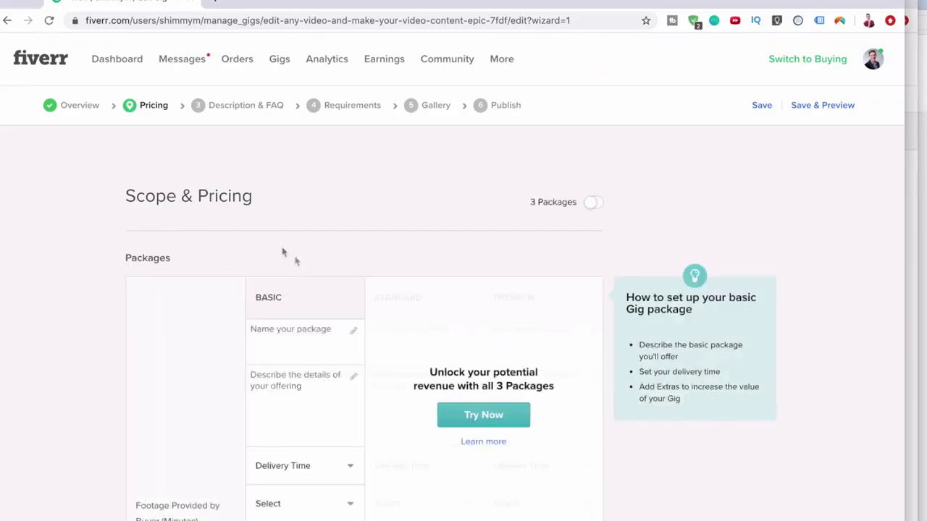
- Enable the three-package pricing and dismiss the Gig Packages intro video
{"action": "scroll", "coordinate": [243, 219], "scroll_direction": "down", "scroll_amount": 3}
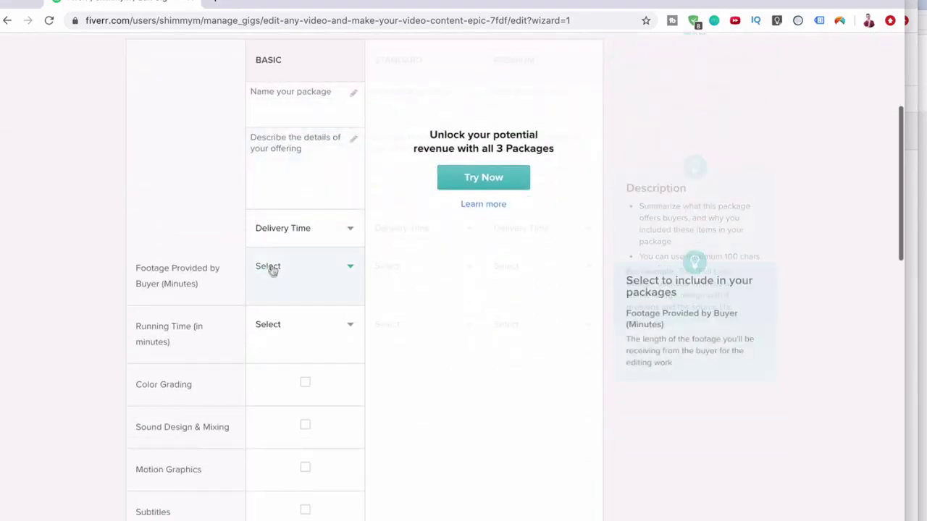
{"action": "scroll", "coordinate": [269, 269], "scroll_direction": "up", "scroll_amount": 2}
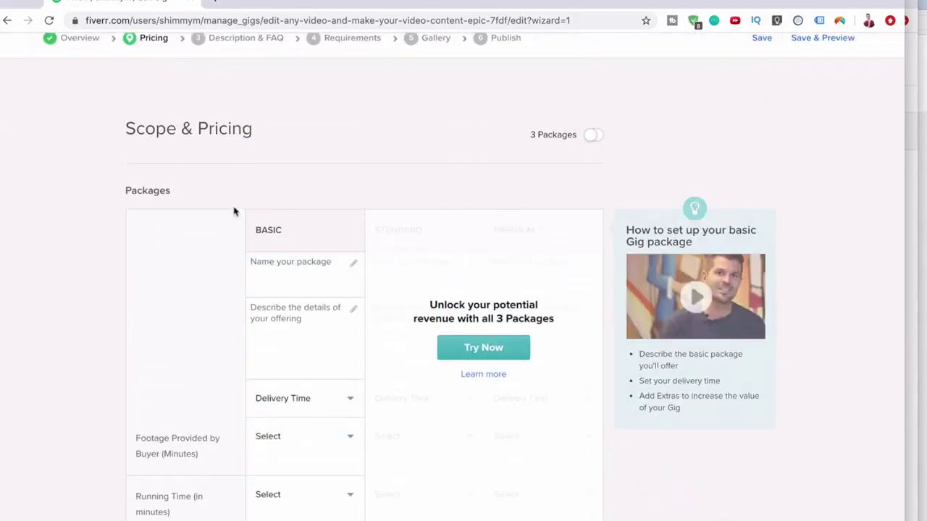
{"action": "scroll", "coordinate": [233, 210], "scroll_direction": "down", "scroll_amount": 5}
{"action": "scroll", "coordinate": [234, 210], "scroll_direction": "down", "scroll_amount": 2}
{"action": "scroll", "coordinate": [234, 210], "scroll_direction": "up", "scroll_amount": 2}
{"action": "scroll", "coordinate": [207, 240], "scroll_direction": "up", "scroll_amount": 3}
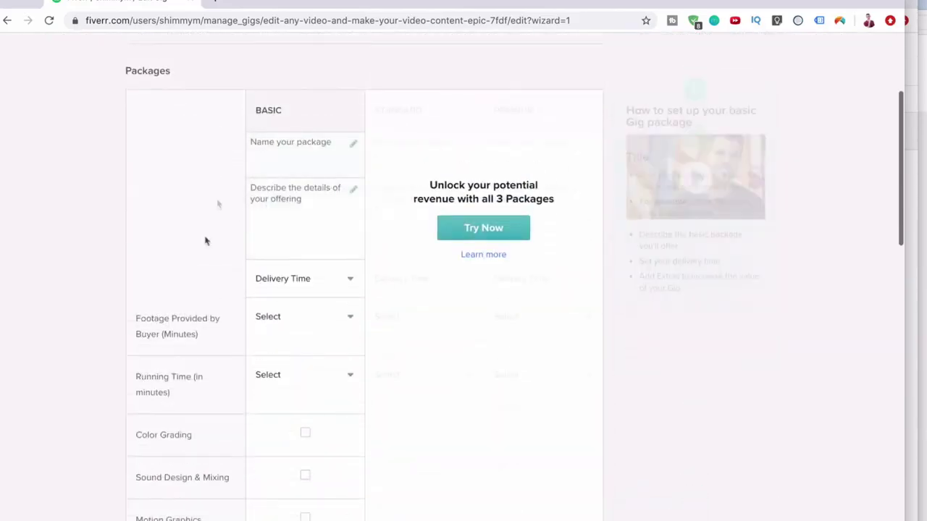
{"action": "left_click", "coordinate": [472, 226]}
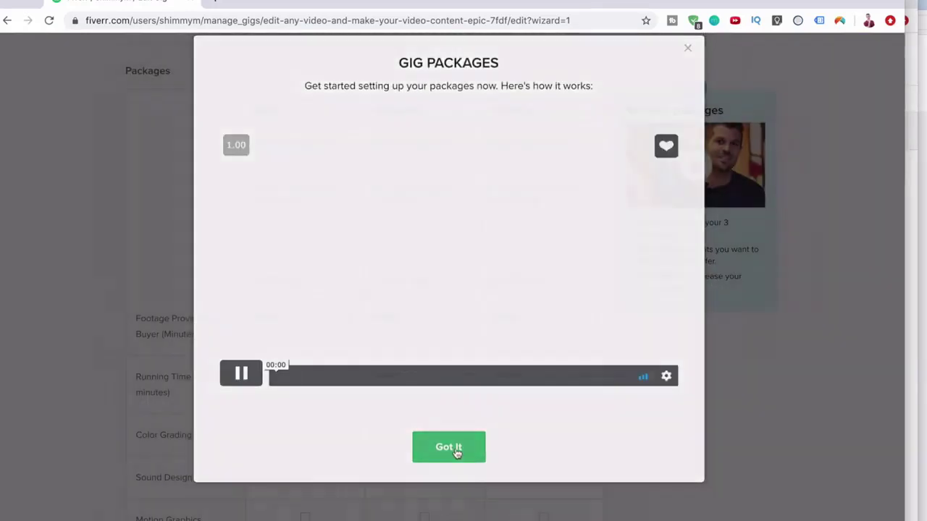
{"action": "left_click", "coordinate": [449, 448]}
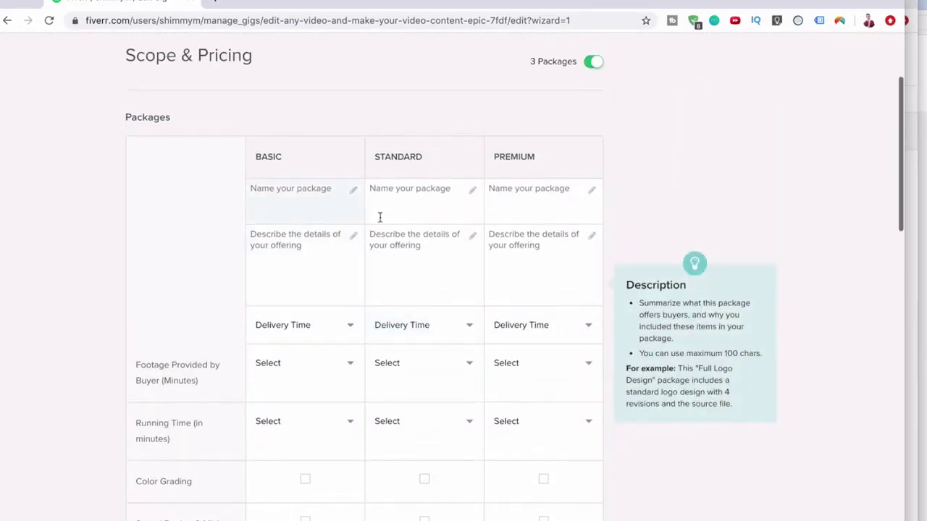
- Name the packages Basic Video Editing, Premium Video Editing and Ultime Video Package
{"action": "left_click", "coordinate": [322, 205]}
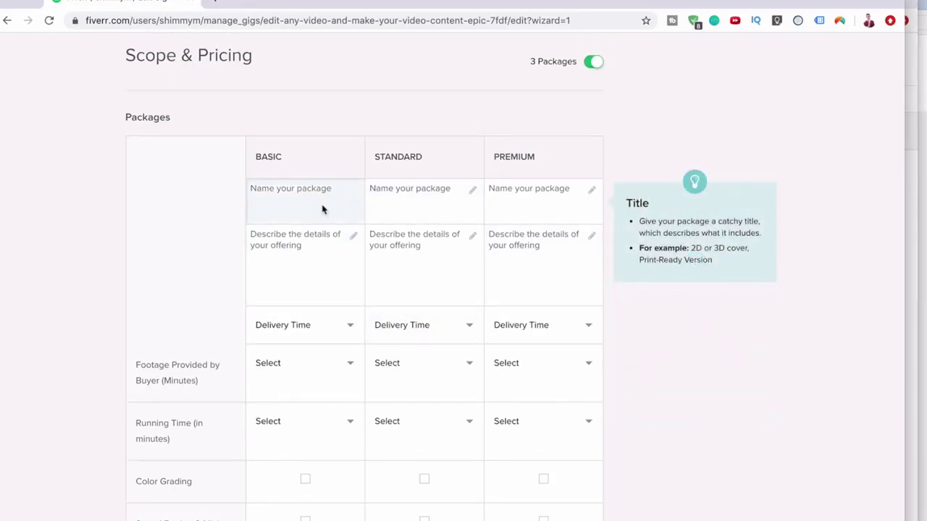
{"action": "type", "text": "Basic Video Editing"}
{"action": "left_click", "coordinate": [410, 206]}
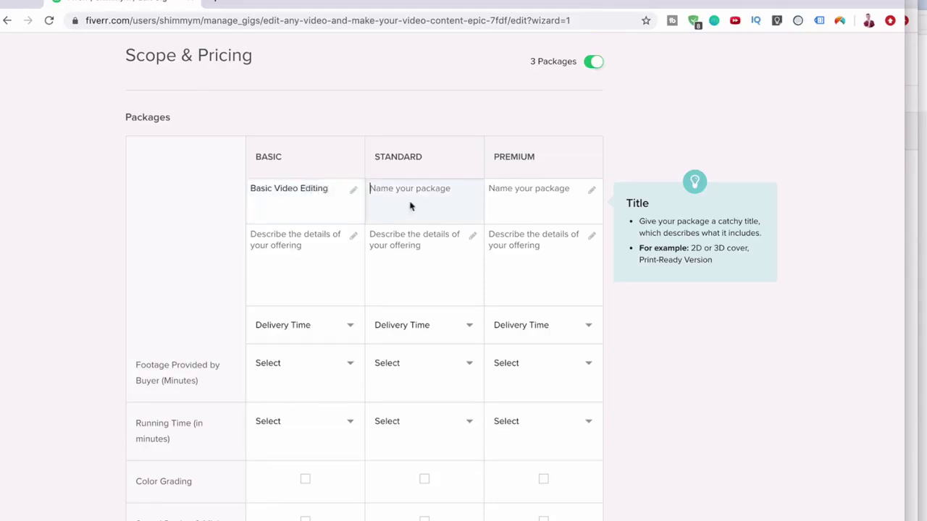
{"action": "type", "text": "Premium Video Editing"}
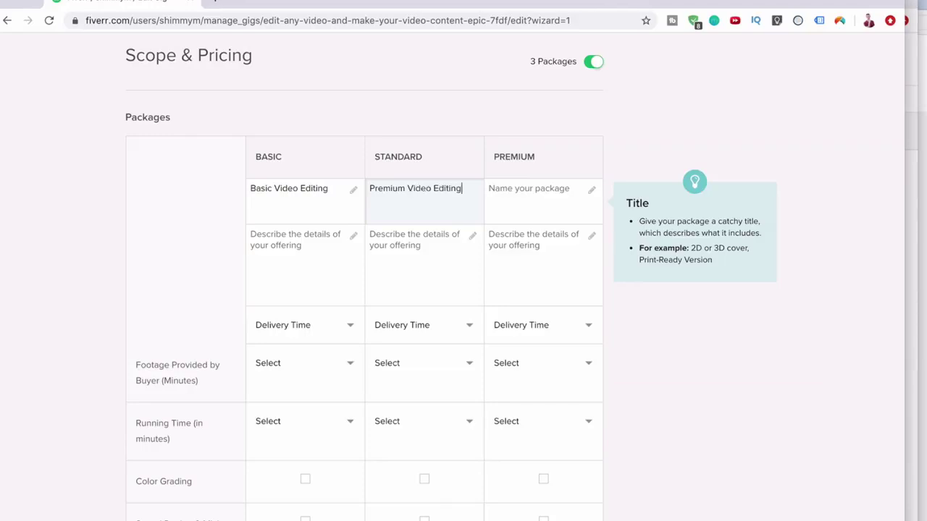
{"action": "left_click", "coordinate": [503, 206]}
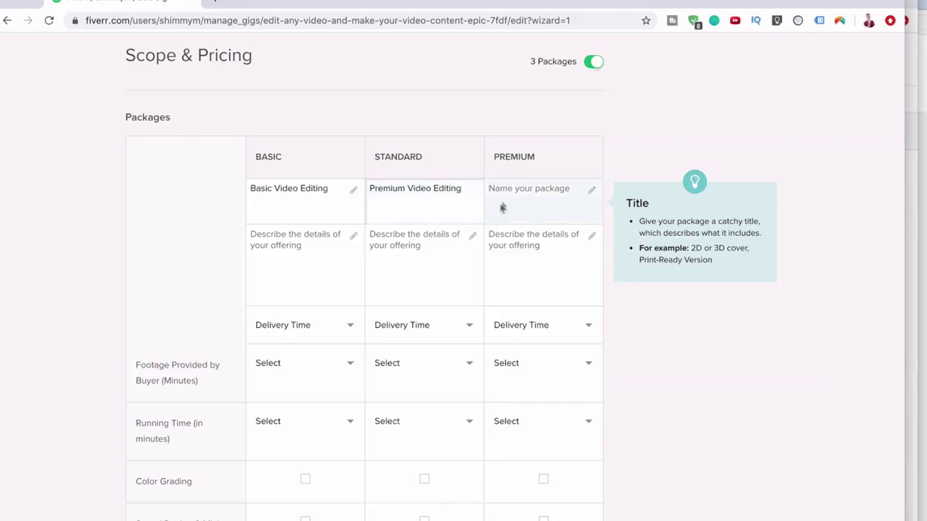
{"action": "type", "text": "Ultime Video Package"}
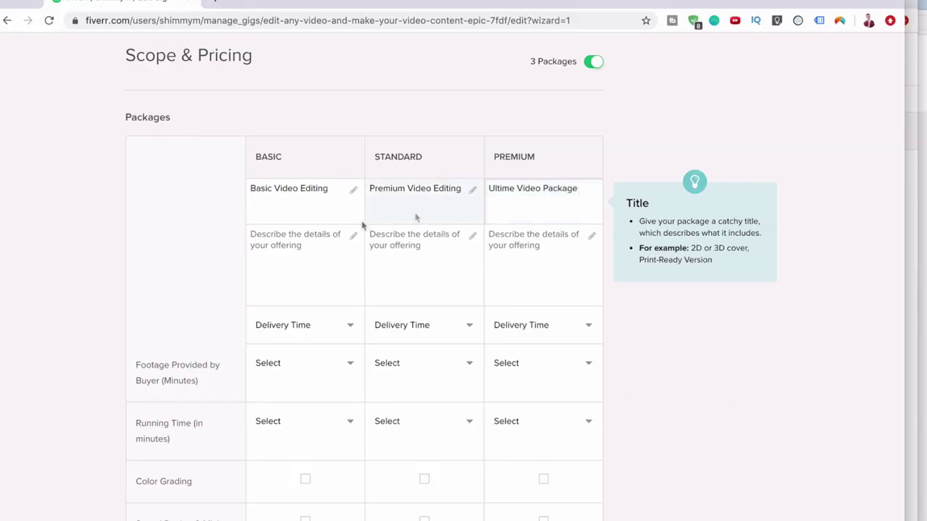
{"action": "left_click", "coordinate": [261, 257]}
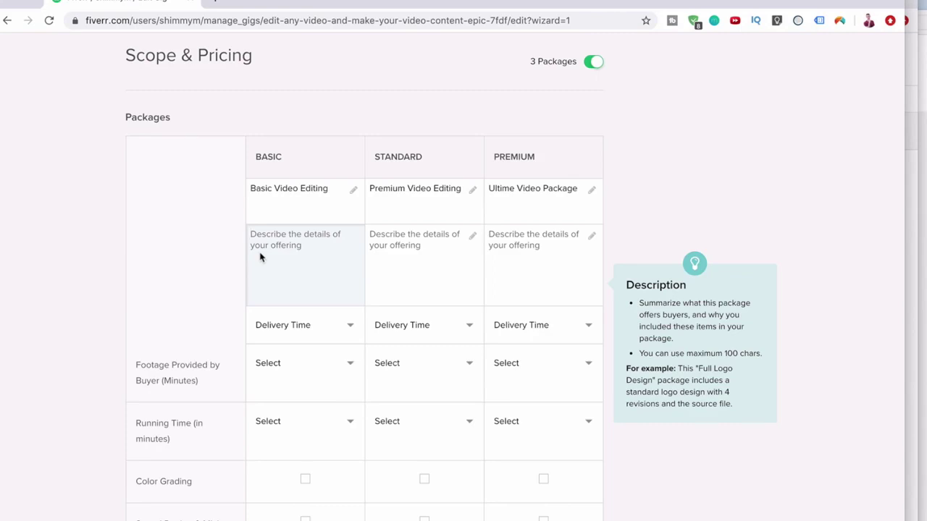
- Describe the packages as editing up to 30 seconds, 1 minute and 3 minutes, correcting 'upto'
{"action": "type", "text": "Edit up to 30 seconds of video"}
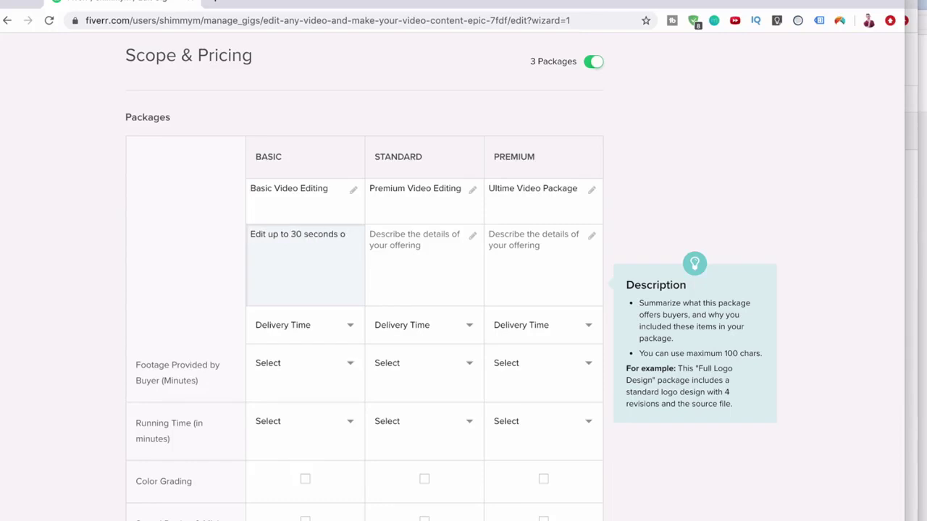
{"action": "left_click", "coordinate": [377, 255]}
{"action": "type", "text": "Edit upto 1 minute of video"}
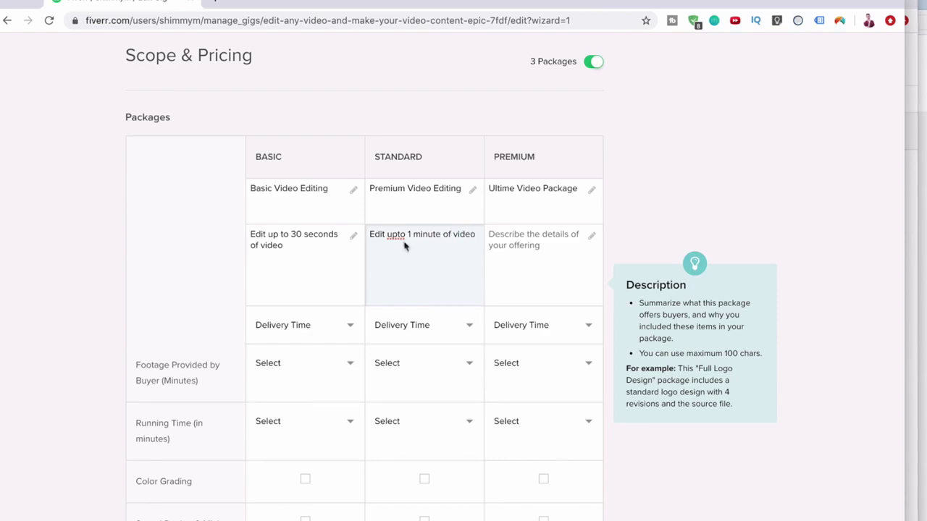
{"action": "left_click", "coordinate": [395, 240]}
{"action": "left_click", "coordinate": [503, 250]}
{"action": "type", "text": "Edit up to 3 minutes of"}
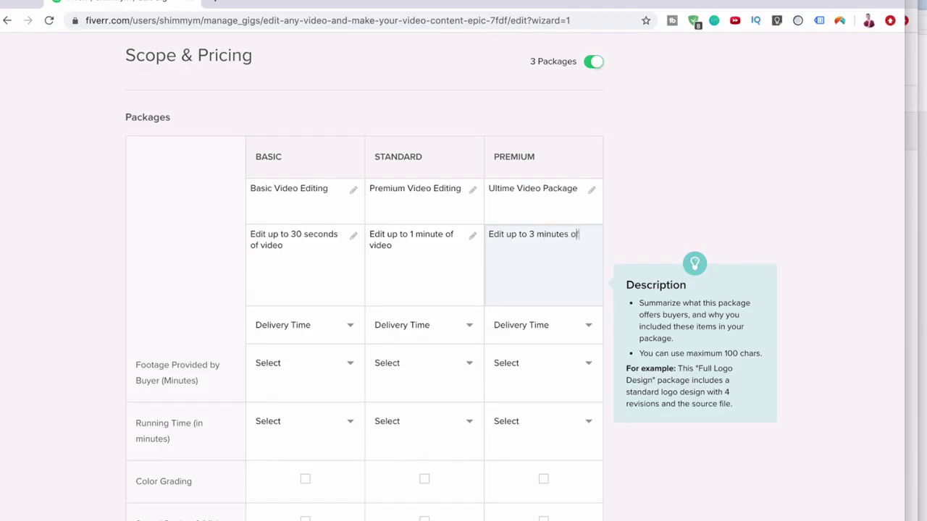
{"action": "type", "text": " video"}
{"action": "left_click", "coordinate": [406, 268]}
{"action": "left_click", "coordinate": [339, 254]}
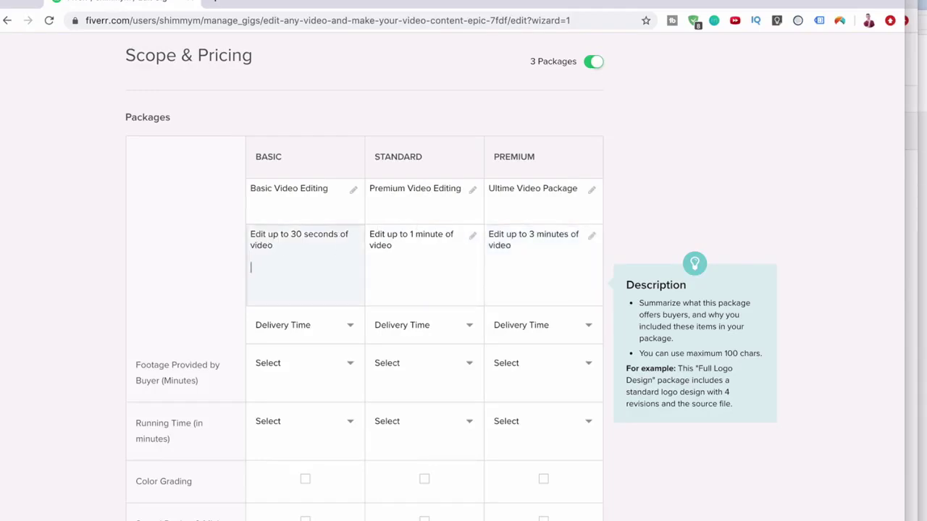
{"action": "left_click", "coordinate": [391, 282]}
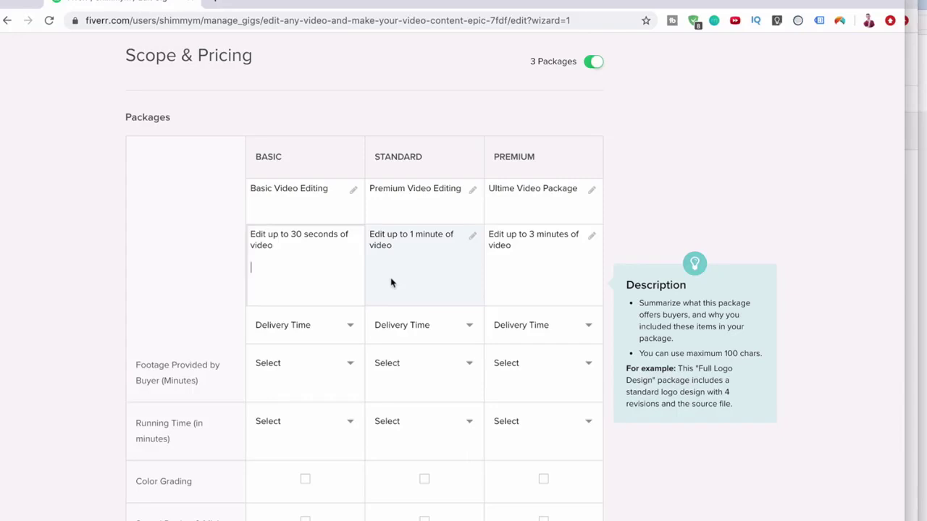
{"action": "scroll", "coordinate": [391, 283], "scroll_direction": "down", "scroll_amount": 1}
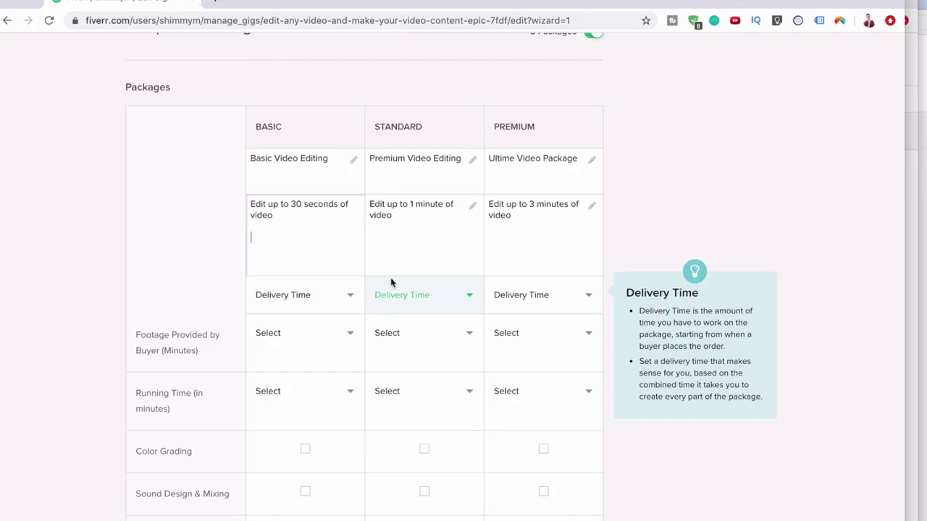
- Set delivery to 1 day for Basic, 2 days for Standard and 3 days for Premium
{"action": "scroll", "coordinate": [391, 282], "scroll_direction": "down", "scroll_amount": 1}
{"action": "left_click", "coordinate": [341, 267]}
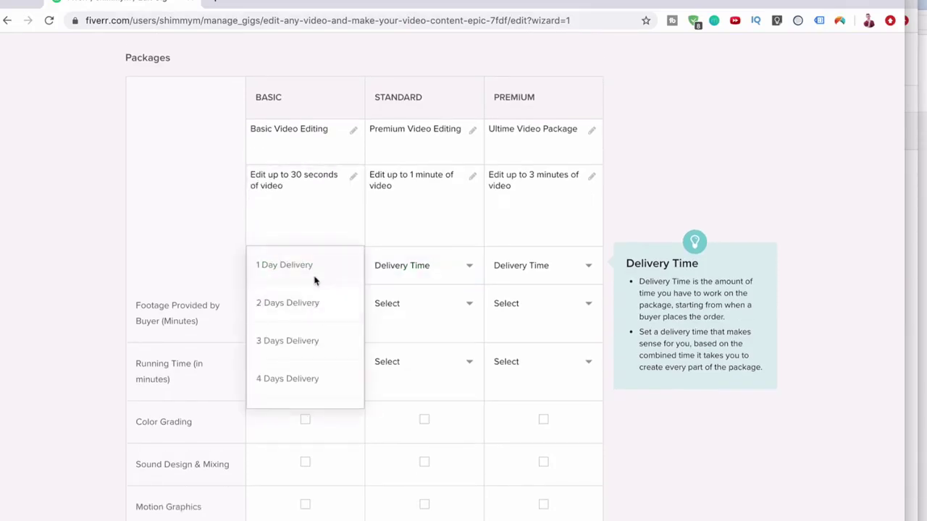
{"action": "left_click", "coordinate": [314, 280]}
{"action": "left_click", "coordinate": [397, 273]}
{"action": "left_click", "coordinate": [396, 304]}
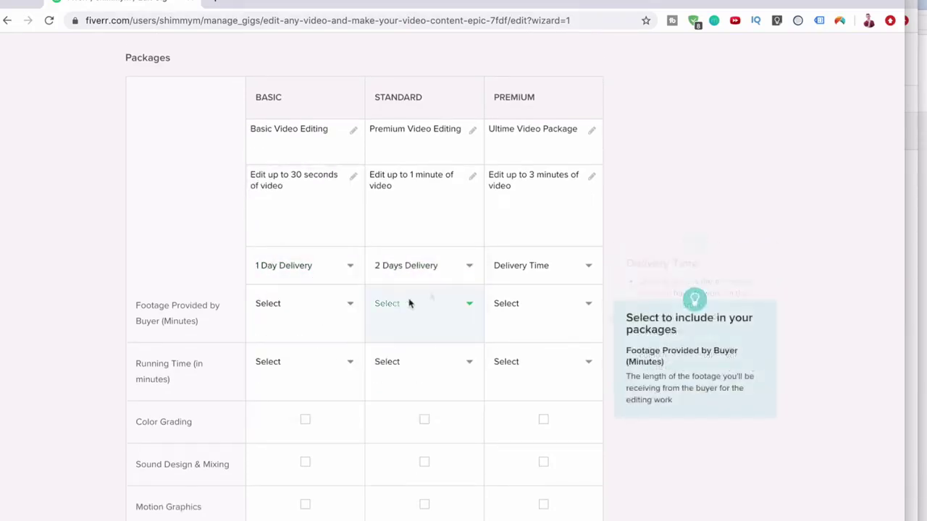
{"action": "left_click", "coordinate": [513, 275]}
{"action": "left_click", "coordinate": [507, 331]}
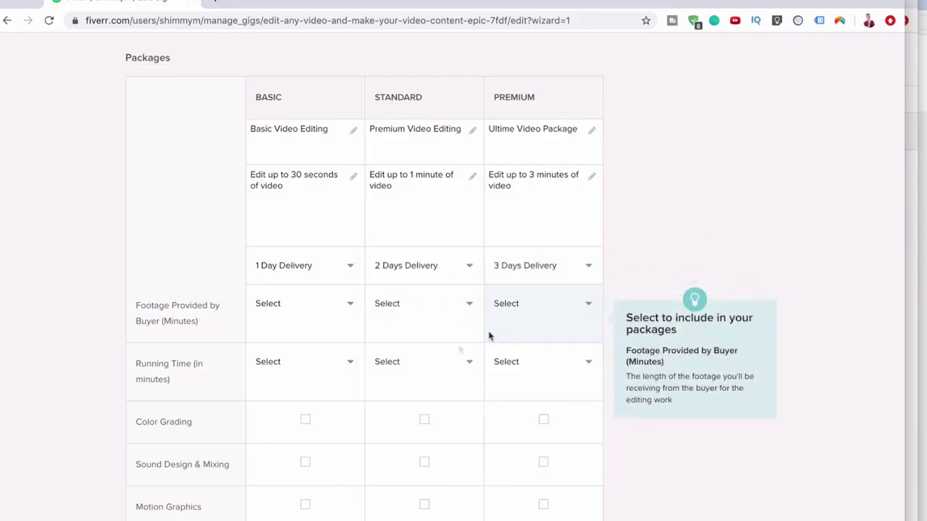
- Browse the Basic package footage length options, leaving footage unset
{"action": "scroll", "coordinate": [391, 399], "scroll_direction": "down", "scroll_amount": 1}
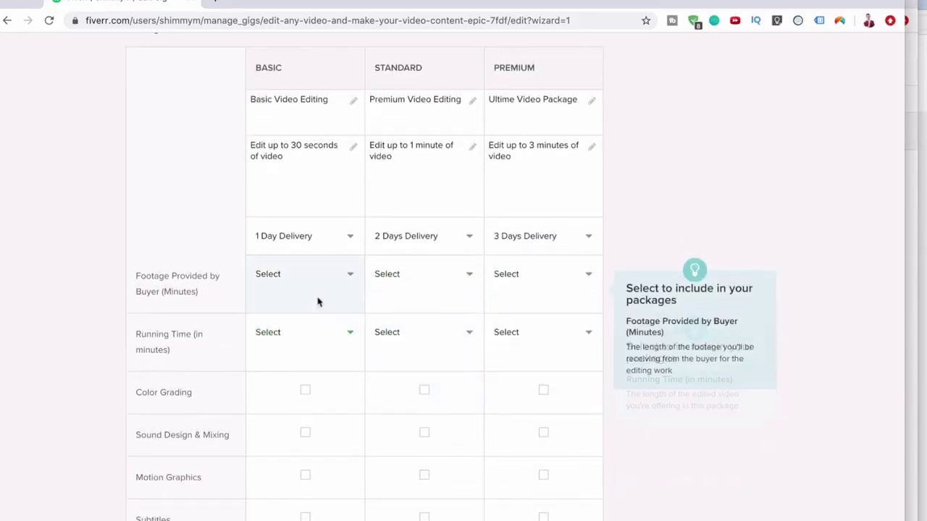
{"action": "left_click", "coordinate": [339, 288]}
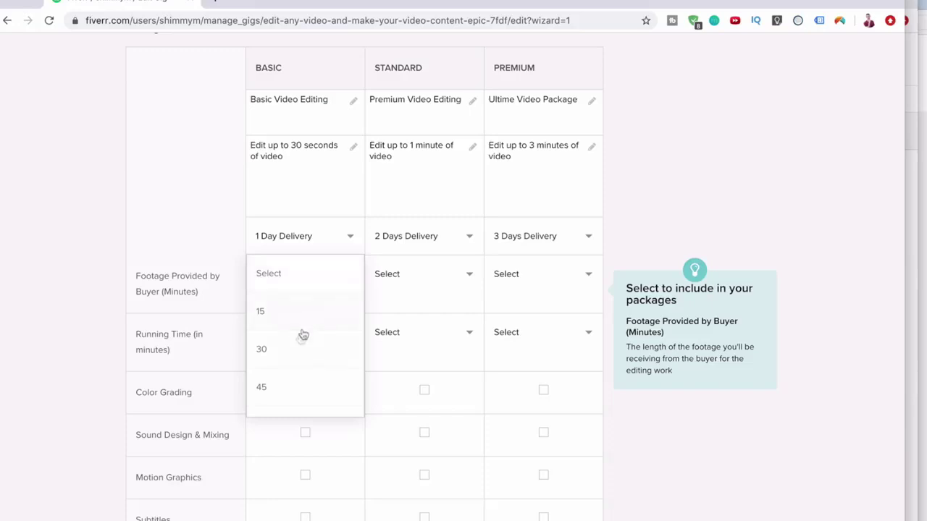
{"action": "scroll", "coordinate": [300, 338], "scroll_direction": "down", "scroll_amount": 1}
{"action": "scroll", "coordinate": [294, 349], "scroll_direction": "up", "scroll_amount": 1}
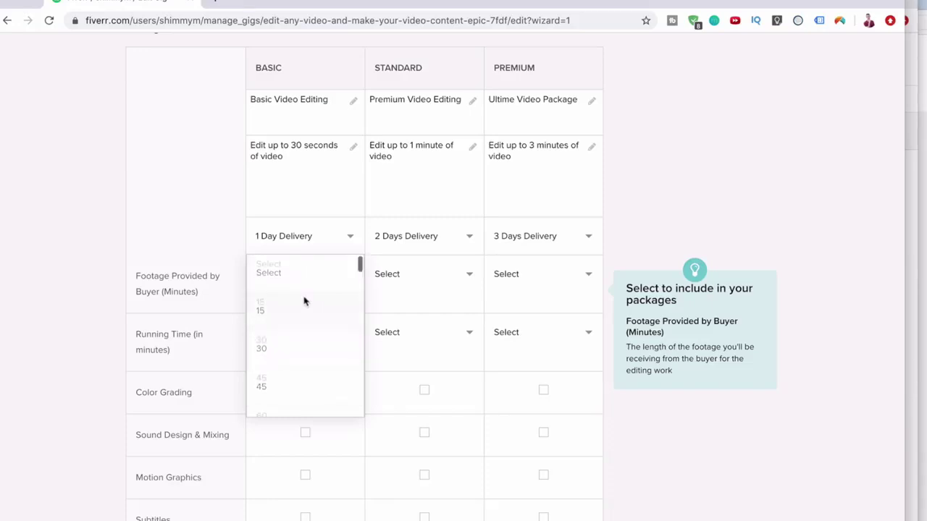
{"action": "scroll", "coordinate": [304, 299], "scroll_direction": "down", "scroll_amount": 2}
{"action": "scroll", "coordinate": [301, 326], "scroll_direction": "down", "scroll_amount": 1}
{"action": "scroll", "coordinate": [302, 327], "scroll_direction": "down", "scroll_amount": 4}
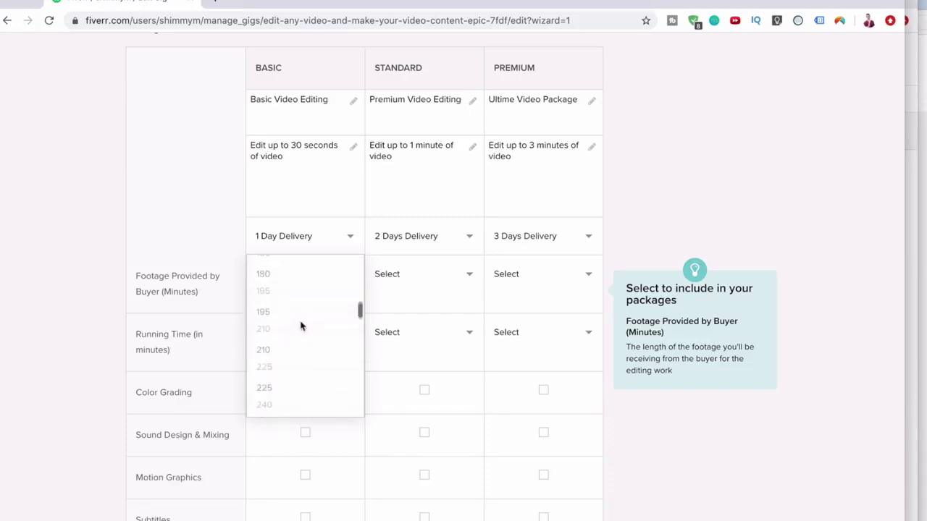
{"action": "scroll", "coordinate": [301, 327], "scroll_direction": "down", "scroll_amount": 4}
{"action": "scroll", "coordinate": [301, 327], "scroll_direction": "down", "scroll_amount": 4}
{"action": "scroll", "coordinate": [301, 326], "scroll_direction": "down", "scroll_amount": 4}
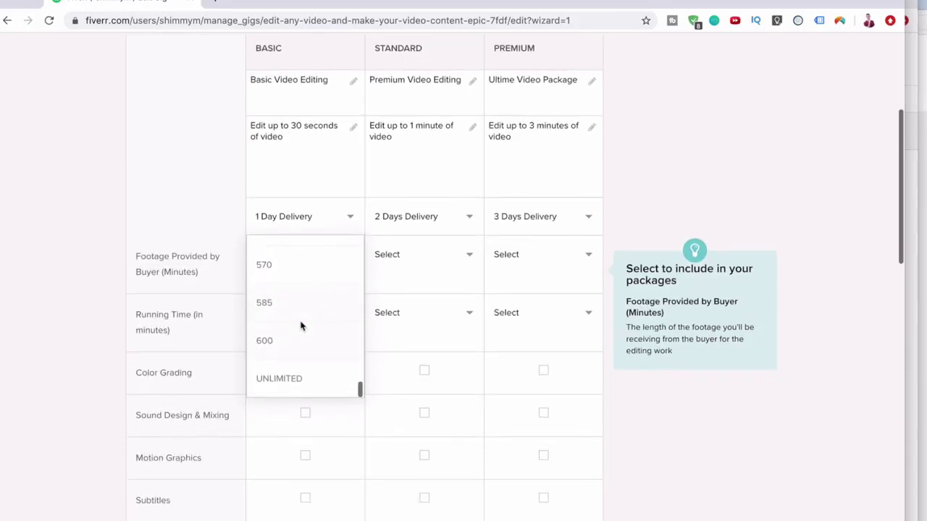
{"action": "left_click", "coordinate": [194, 234]}
{"action": "scroll", "coordinate": [241, 281], "scroll_direction": "up", "scroll_amount": 1}
{"action": "scroll", "coordinate": [241, 281], "scroll_direction": "up", "scroll_amount": 1}
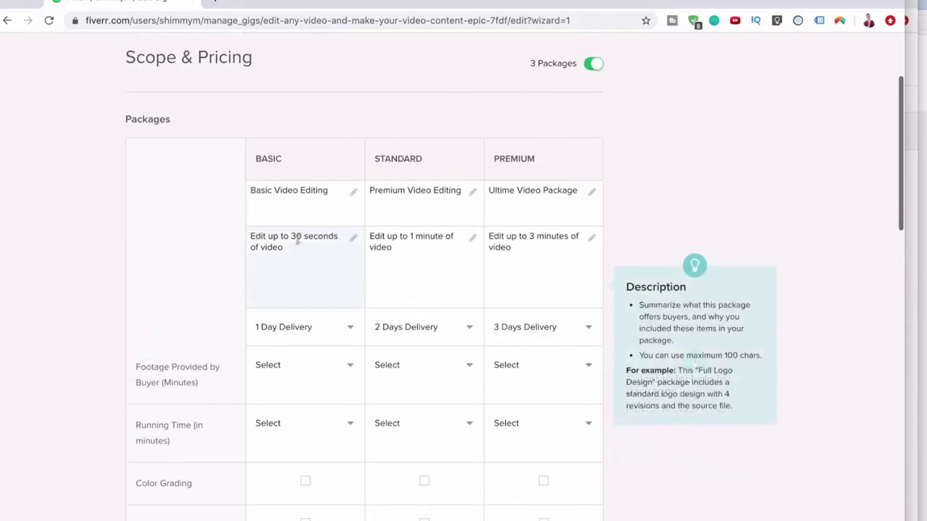
{"action": "left_click", "coordinate": [282, 366]}
{"action": "scroll", "coordinate": [283, 401], "scroll_direction": "up", "scroll_amount": 5}
{"action": "scroll", "coordinate": [282, 401], "scroll_direction": "up", "scroll_amount": 3}
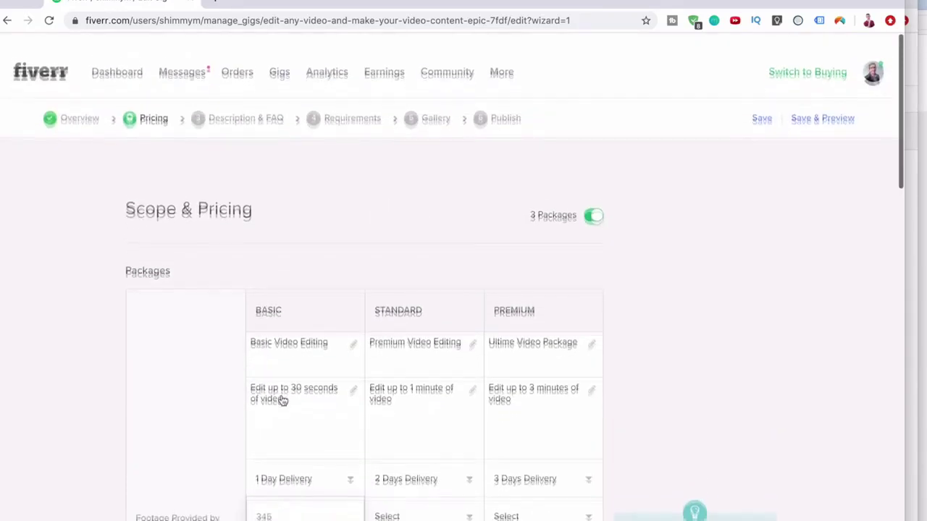
{"action": "scroll", "coordinate": [192, 403], "scroll_direction": "down", "scroll_amount": 3}
{"action": "scroll", "coordinate": [265, 435], "scroll_direction": "up", "scroll_amount": 4}
{"action": "scroll", "coordinate": [267, 434], "scroll_direction": "up", "scroll_amount": 8}
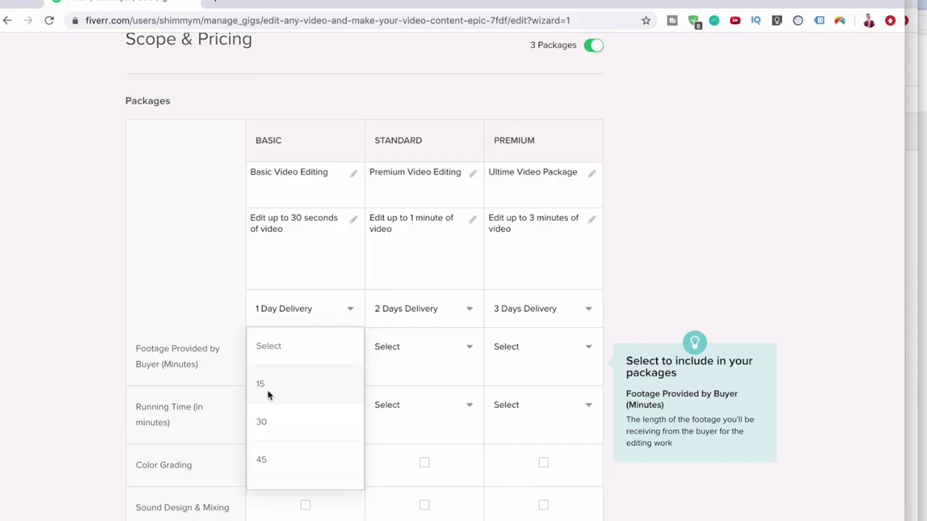
{"action": "left_click", "coordinate": [218, 316]}
{"action": "scroll", "coordinate": [308, 351], "scroll_direction": "down", "scroll_amount": 2}
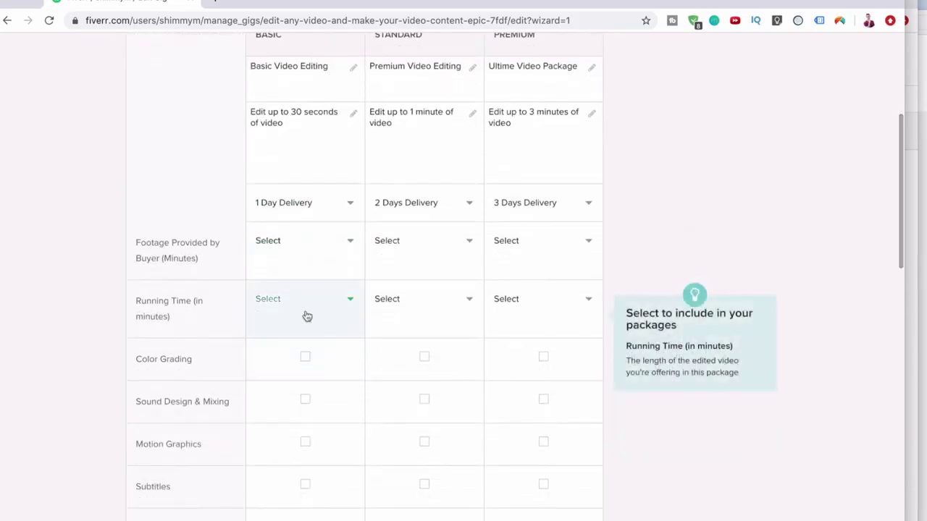
- Set the running time to 1 minute for Standard and 3 minutes for Premium
{"action": "left_click", "coordinate": [307, 316]}
{"action": "left_click", "coordinate": [387, 325]}
{"action": "left_click", "coordinate": [391, 338]}
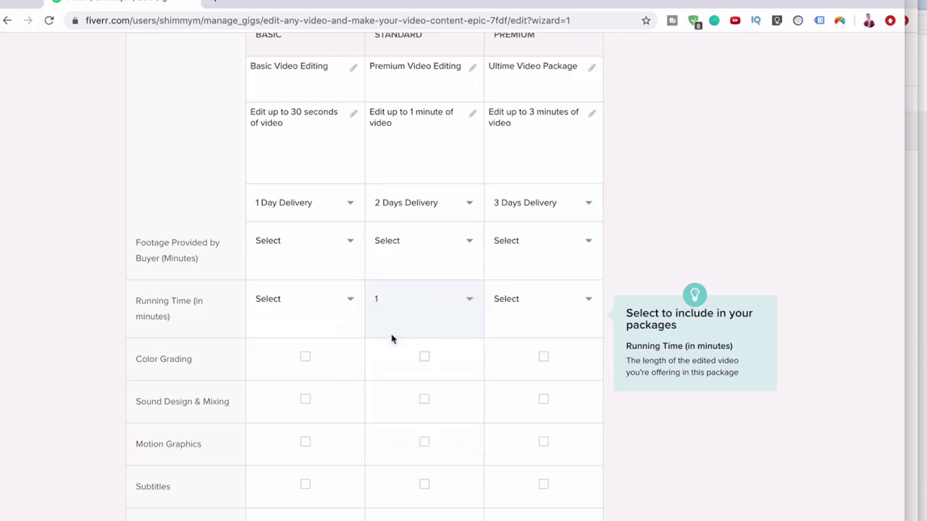
{"action": "left_click", "coordinate": [541, 307]}
{"action": "left_click", "coordinate": [507, 407]}
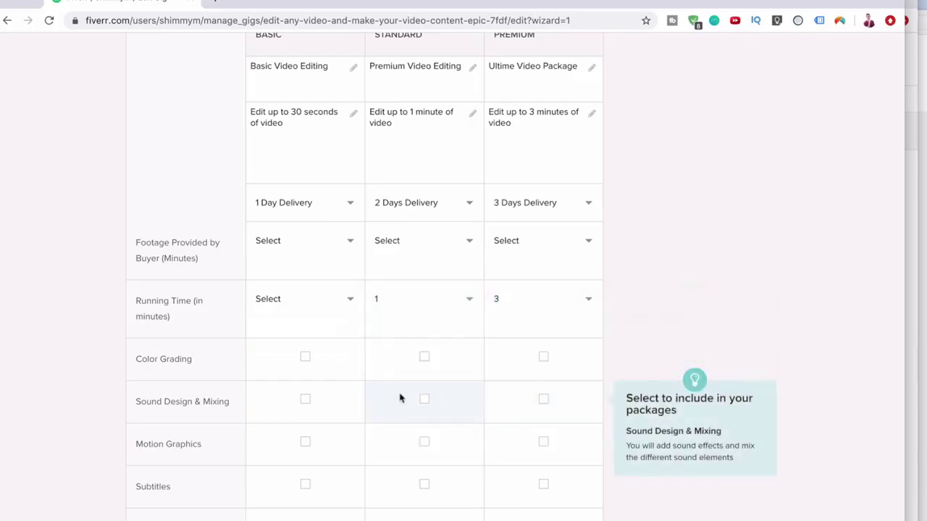
- Include Color Grading in Standard and Premium; add Sound Design & Mixing and drop Motion Graphics from Premium
{"action": "scroll", "coordinate": [369, 397], "scroll_direction": "down", "scroll_amount": 1}
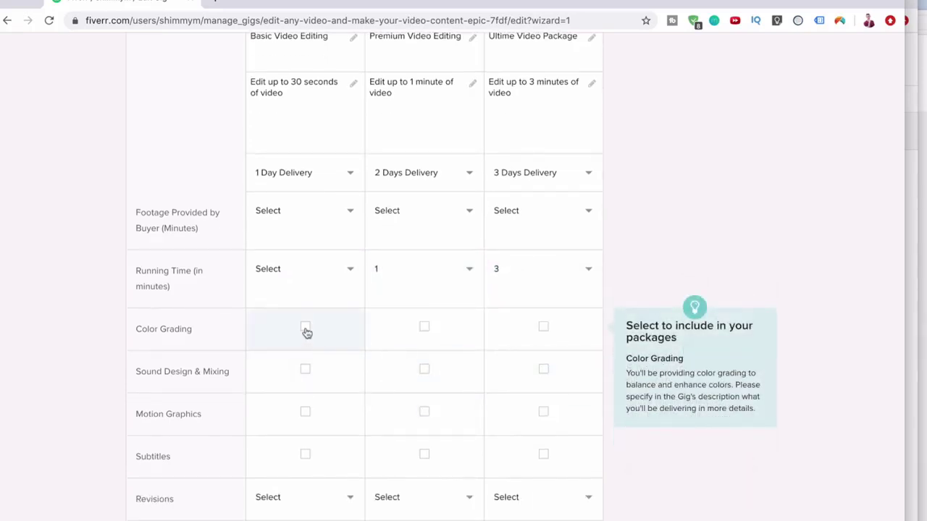
{"action": "left_click", "coordinate": [424, 327]}
{"action": "left_click", "coordinate": [543, 328]}
{"action": "scroll", "coordinate": [542, 334], "scroll_direction": "down", "scroll_amount": 1}
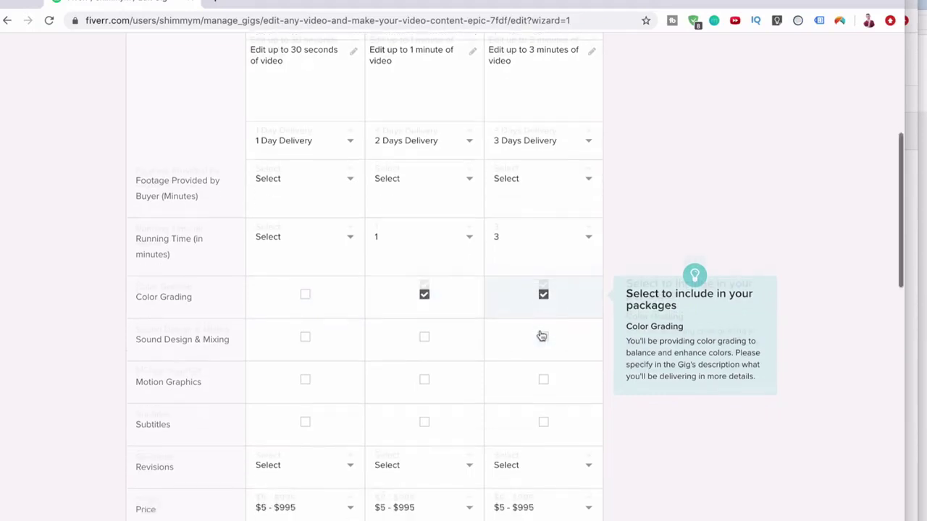
{"action": "left_click", "coordinate": [546, 325]}
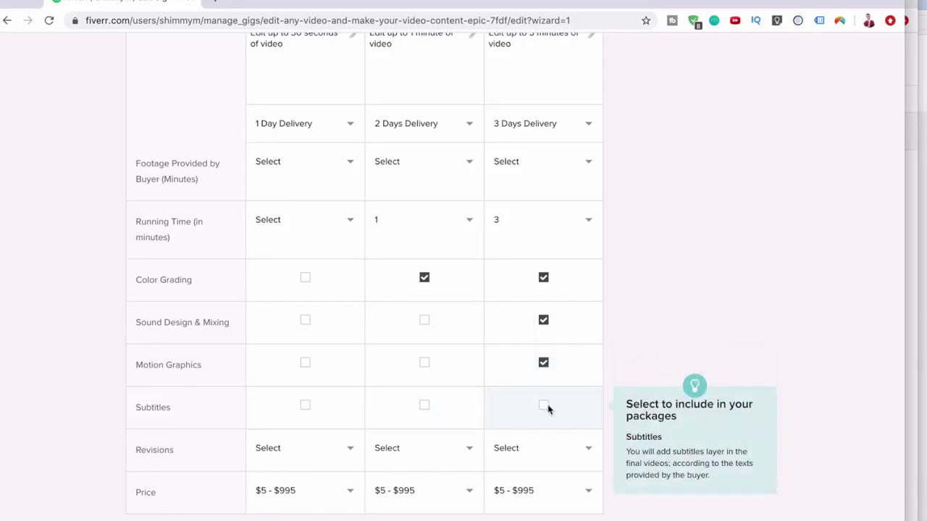
{"action": "left_click", "coordinate": [543, 362]}
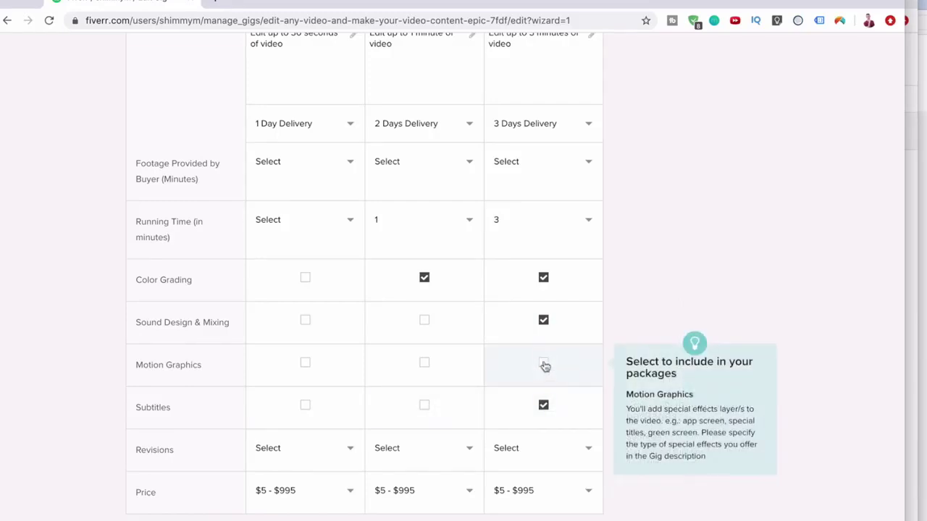
{"action": "scroll", "coordinate": [411, 500], "scroll_direction": "down", "scroll_amount": 2}
- Set zero revisions for the Basic and Standard packages
{"action": "left_click", "coordinate": [308, 352]}
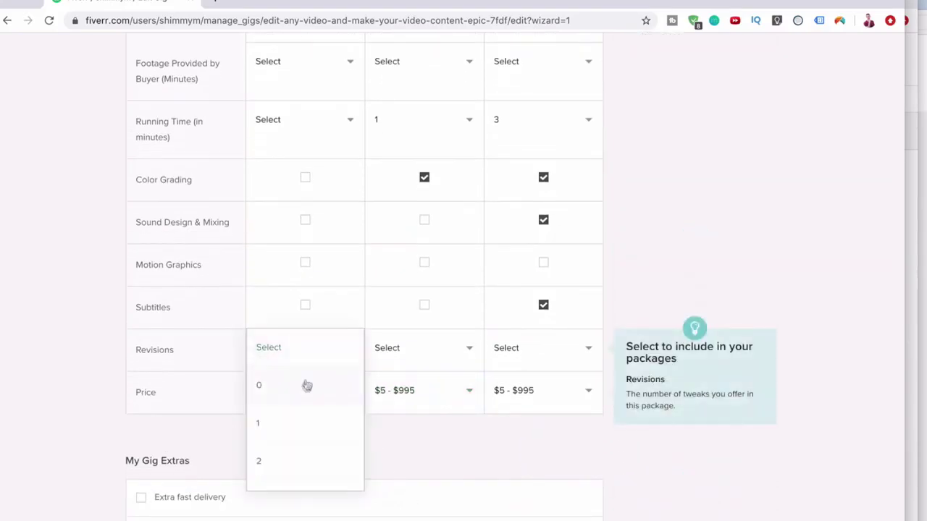
{"action": "left_click", "coordinate": [307, 384]}
{"action": "left_click", "coordinate": [404, 355]}
{"action": "left_click", "coordinate": [411, 391]}
{"action": "left_click", "coordinate": [514, 350]}
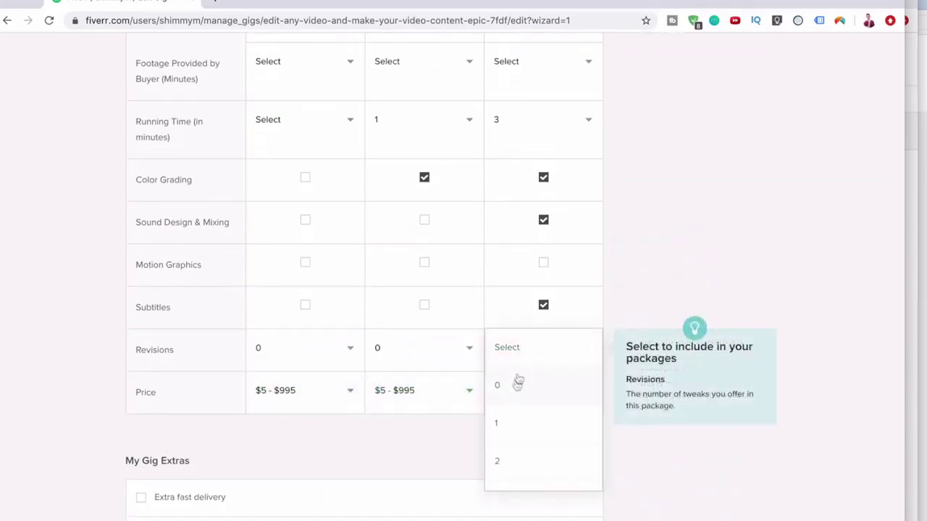
- Give Premium one revision and price Basic at $25 and Standard at $70
{"action": "left_click", "coordinate": [505, 422]}
{"action": "scroll", "coordinate": [405, 377], "scroll_direction": "down", "scroll_amount": 2}
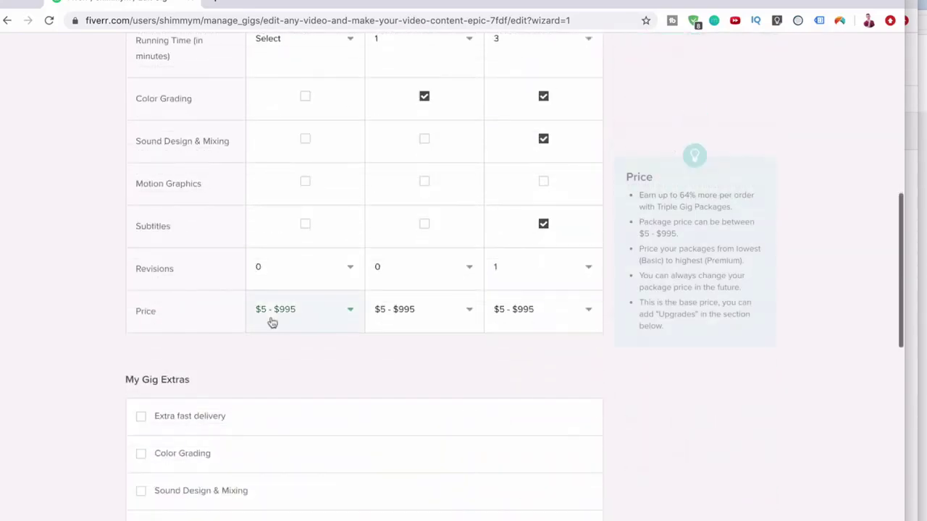
{"action": "left_click", "coordinate": [286, 313]}
{"action": "scroll", "coordinate": [270, 429], "scroll_direction": "down", "scroll_amount": 2}
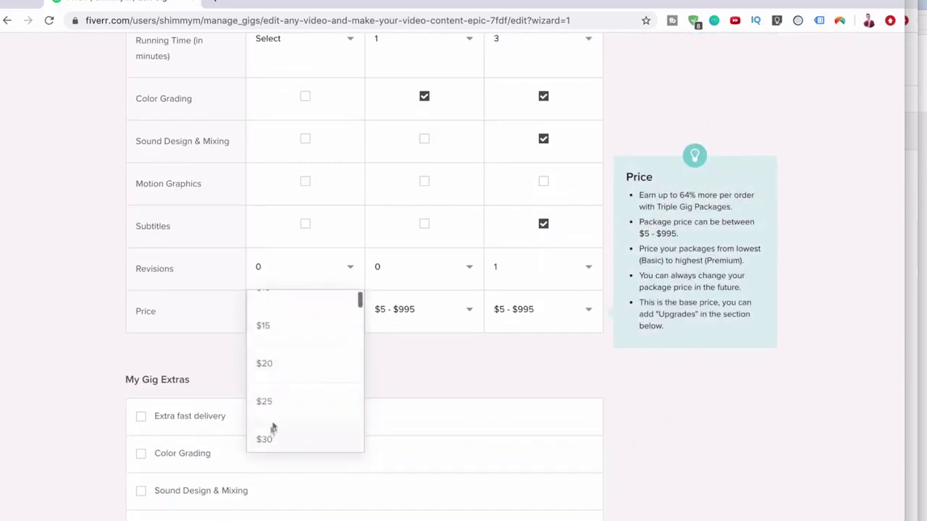
{"action": "left_click", "coordinate": [278, 409]}
{"action": "left_click", "coordinate": [420, 307]}
{"action": "scroll", "coordinate": [406, 416], "scroll_direction": "down", "scroll_amount": 3}
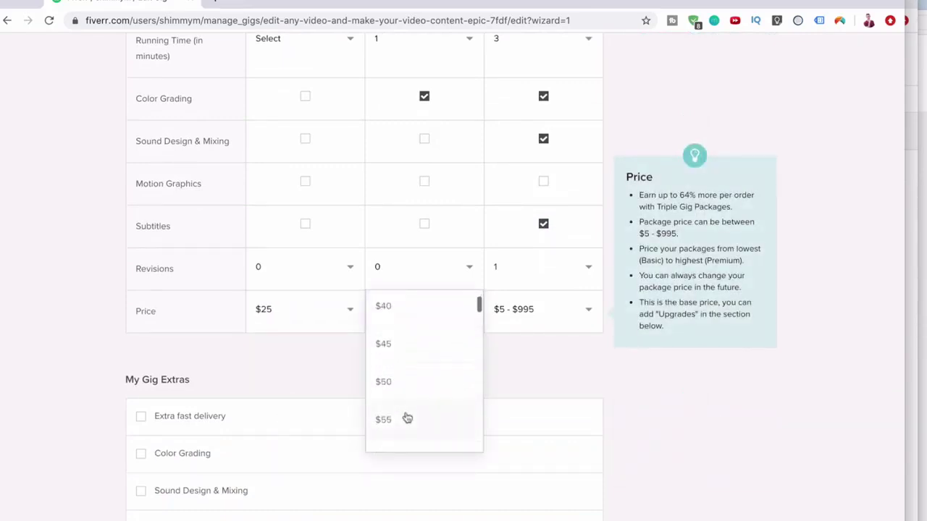
{"action": "scroll", "coordinate": [406, 417], "scroll_direction": "down", "scroll_amount": 2}
{"action": "scroll", "coordinate": [407, 417], "scroll_direction": "down", "scroll_amount": 1}
{"action": "scroll", "coordinate": [407, 418], "scroll_direction": "up", "scroll_amount": 1}
{"action": "left_click", "coordinate": [409, 387]}
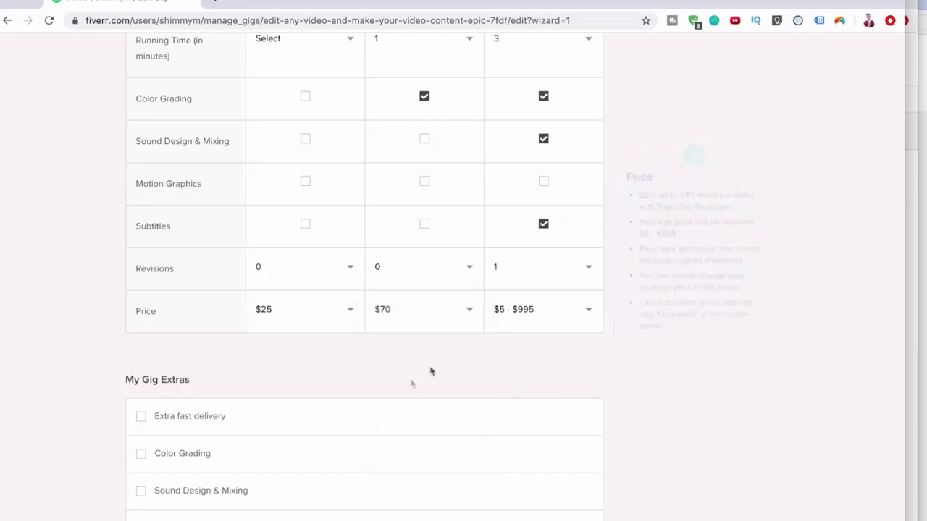
- Price the Premium package at $150
{"action": "left_click", "coordinate": [534, 311]}
{"action": "scroll", "coordinate": [514, 410], "scroll_direction": "down", "scroll_amount": 3}
{"action": "scroll", "coordinate": [513, 410], "scroll_direction": "down", "scroll_amount": 4}
{"action": "scroll", "coordinate": [514, 410], "scroll_direction": "down", "scroll_amount": 4}
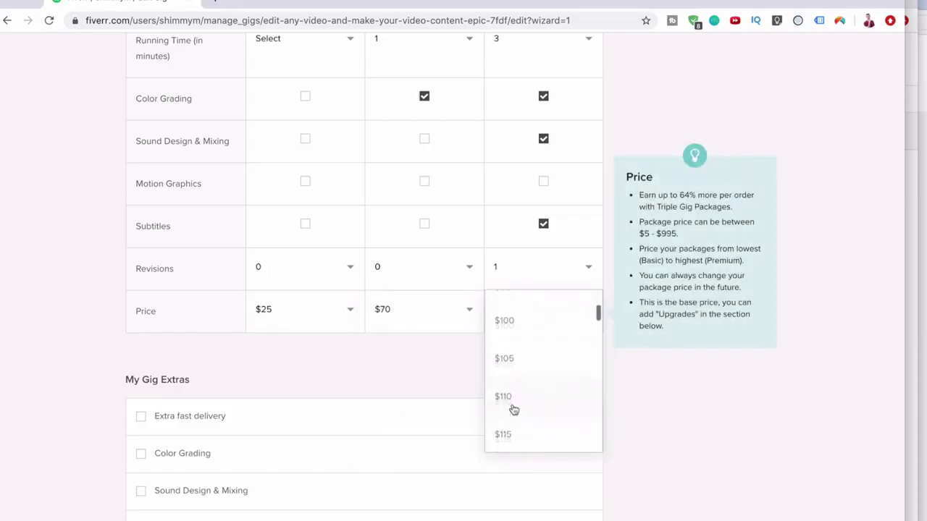
{"action": "scroll", "coordinate": [513, 409], "scroll_direction": "down", "scroll_amount": 2}
{"action": "scroll", "coordinate": [513, 410], "scroll_direction": "down", "scroll_amount": 2}
{"action": "scroll", "coordinate": [513, 410], "scroll_direction": "down", "scroll_amount": 1}
{"action": "left_click", "coordinate": [513, 410]}
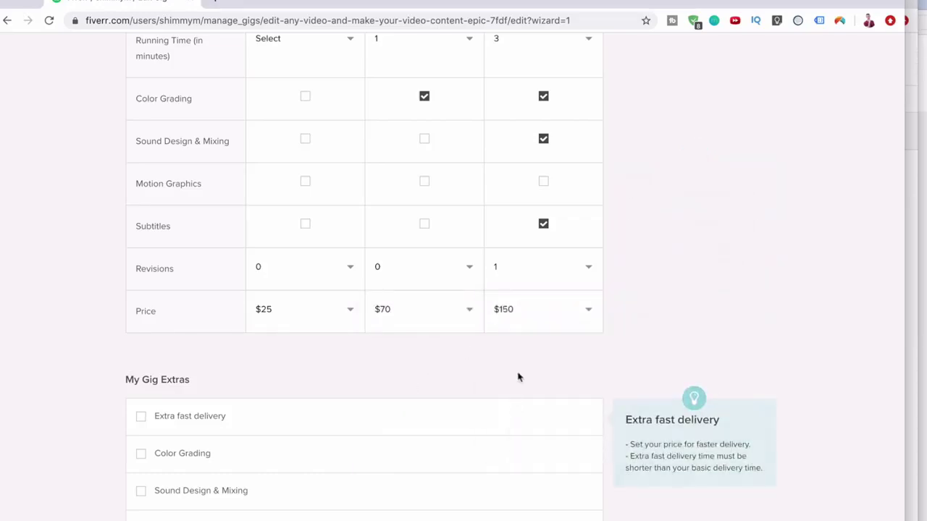
{"action": "scroll", "coordinate": [518, 377], "scroll_direction": "up", "scroll_amount": 6}
{"action": "scroll", "coordinate": [518, 372], "scroll_direction": "up", "scroll_amount": 2}
{"action": "left_click", "coordinate": [520, 375]}
{"action": "type", "text": "Professionally edit using P"}
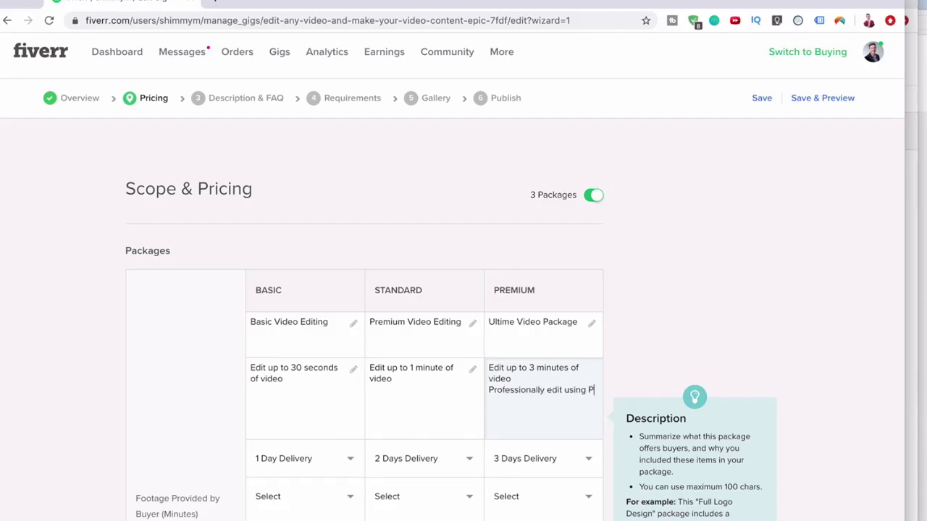
- Add 'Professionally edit using Premiere Pro' to Premium, checking the spelling with a web search
{"action": "type", "text": "RE"}
{"action": "left_click", "coordinate": [416, 414]}
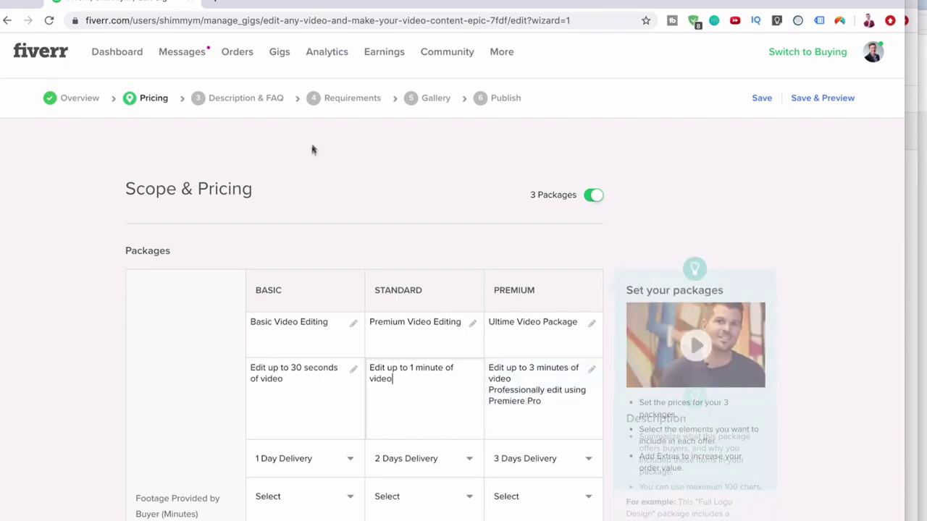
{"action": "left_click", "coordinate": [217, 4]}
{"action": "type", "text": "premier"}
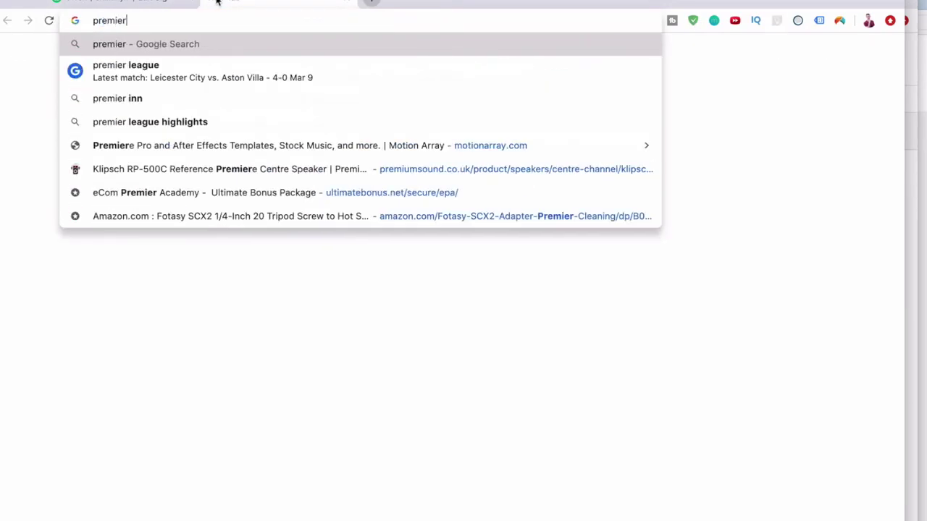
{"action": "type", "text": "e pro"}
{"action": "key", "text": "Return"}
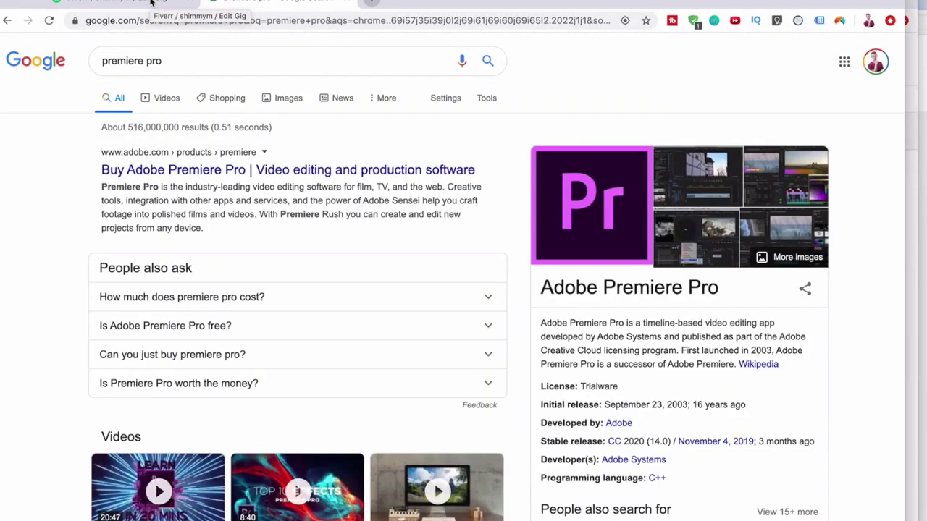
{"action": "left_click", "coordinate": [151, 2]}
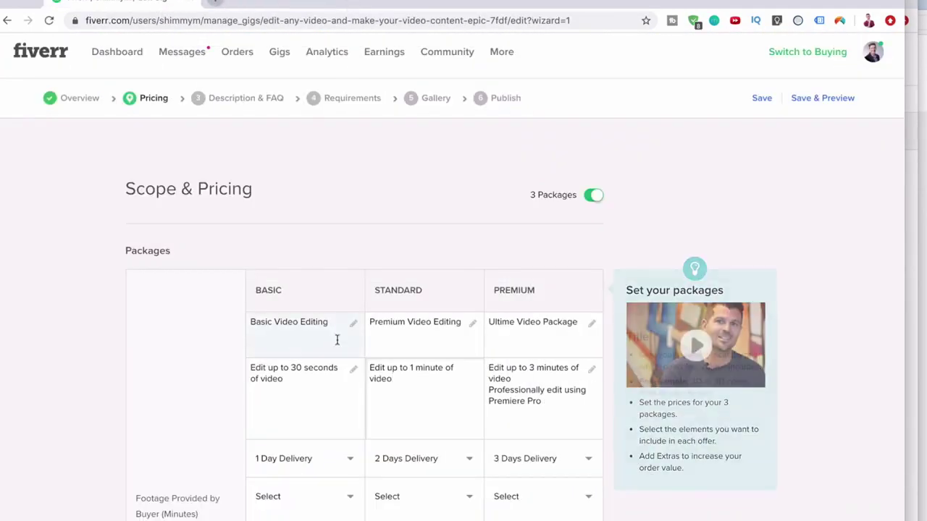
- Append the line 'Professionally edit with Final cut pro' to the Standard description
{"action": "scroll", "coordinate": [337, 338], "scroll_direction": "down", "scroll_amount": 3}
{"action": "type", "text": "Profess"}
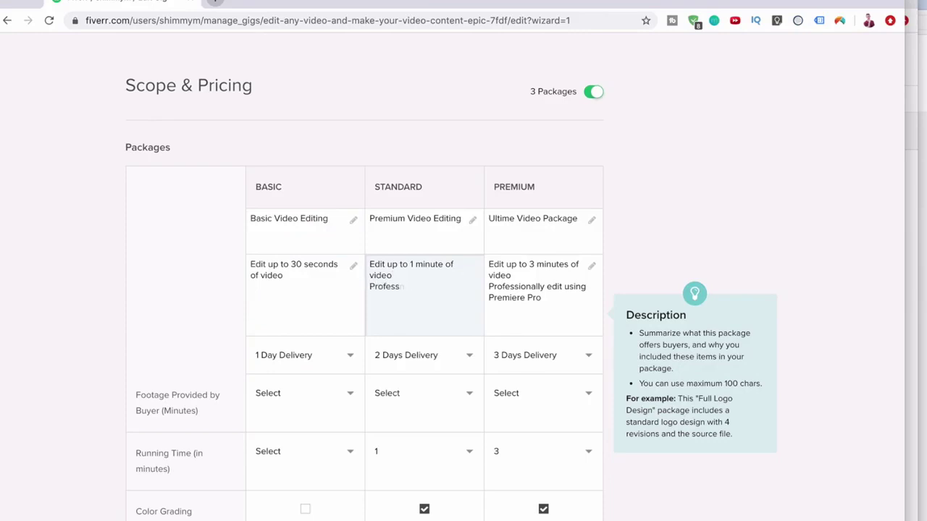
{"action": "type", "text": "ionally edit with"}
{"action": "type", "text": "nal cut pro"}
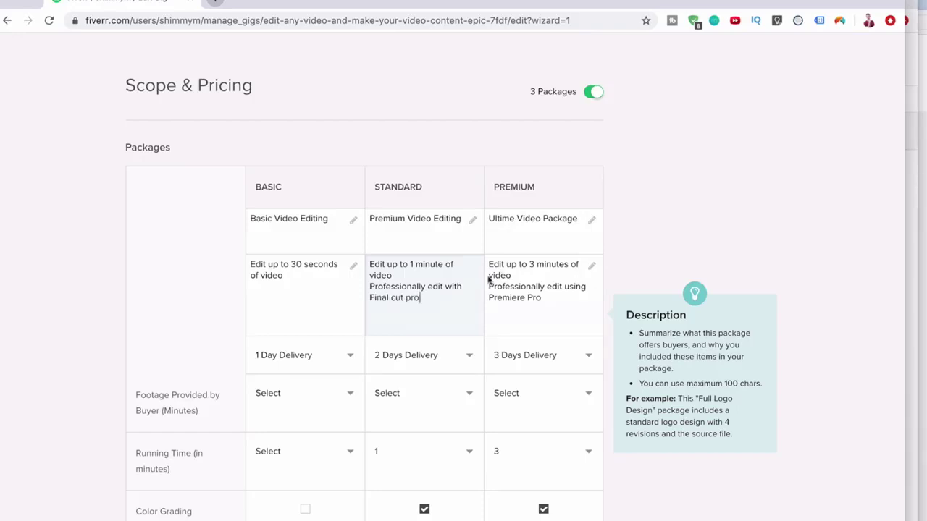
{"action": "left_click", "coordinate": [575, 304]}
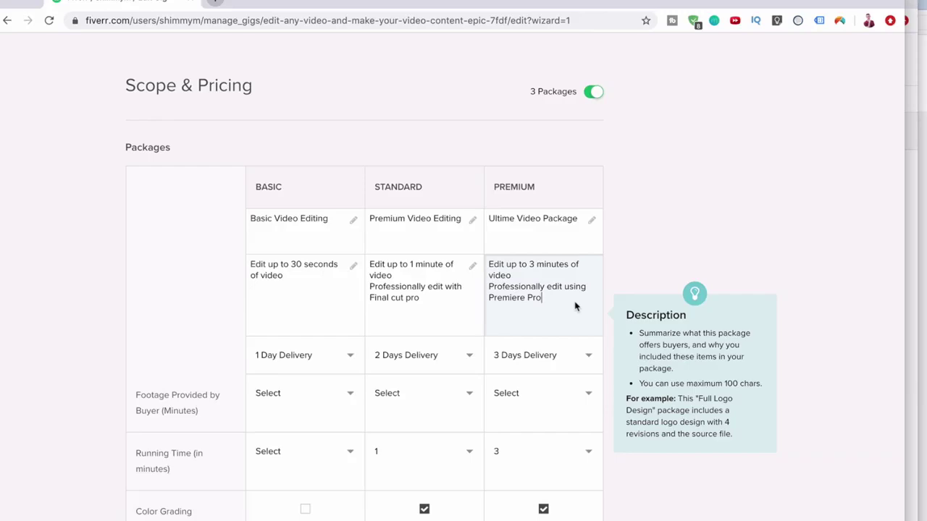
{"action": "scroll", "coordinate": [574, 306], "scroll_direction": "down", "scroll_amount": 1}
- Offer Extra fast delivery with 1-day delivery for Basic, Standard and Premium
{"action": "scroll", "coordinate": [574, 307], "scroll_direction": "down", "scroll_amount": 1}
{"action": "scroll", "coordinate": [574, 306], "scroll_direction": "down", "scroll_amount": 3}
{"action": "scroll", "coordinate": [574, 307], "scroll_direction": "down", "scroll_amount": 4}
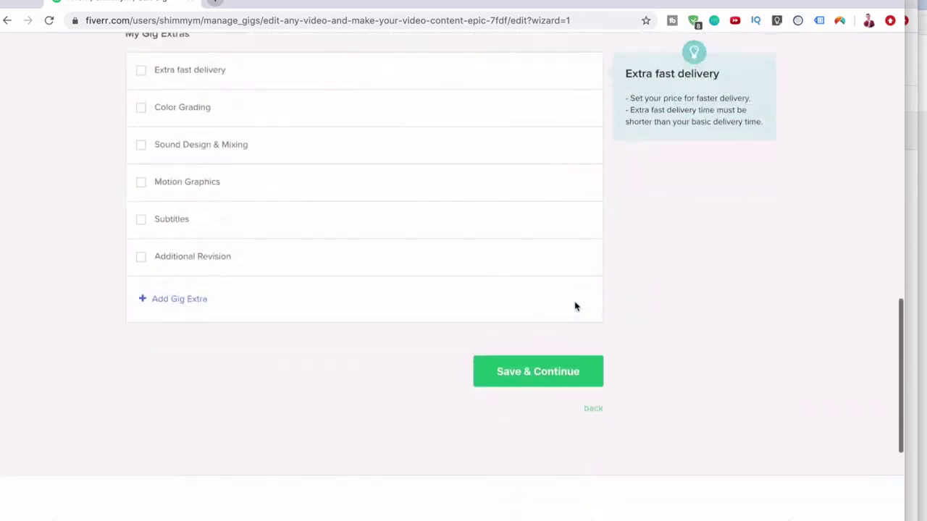
{"action": "scroll", "coordinate": [207, 66], "scroll_direction": "up", "scroll_amount": 1}
{"action": "left_click", "coordinate": [141, 156]}
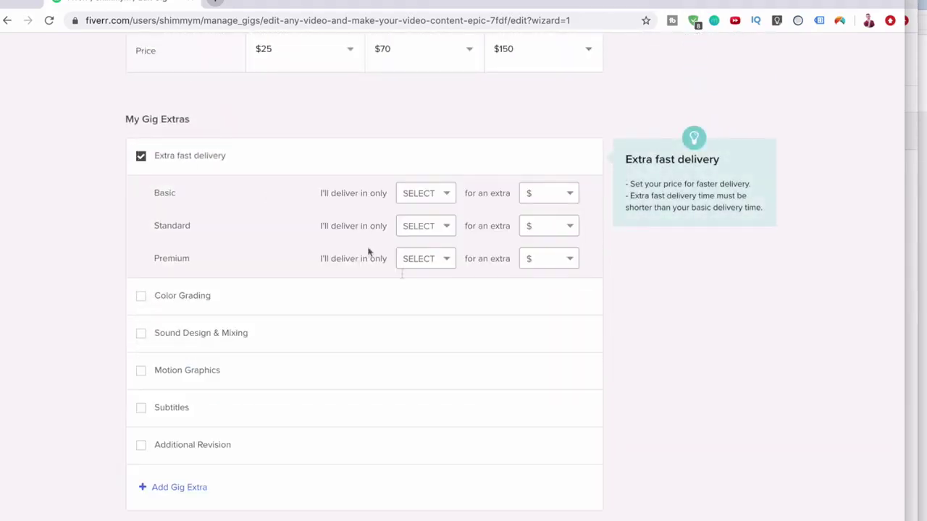
{"action": "left_click", "coordinate": [433, 199]}
{"action": "left_click", "coordinate": [430, 228]}
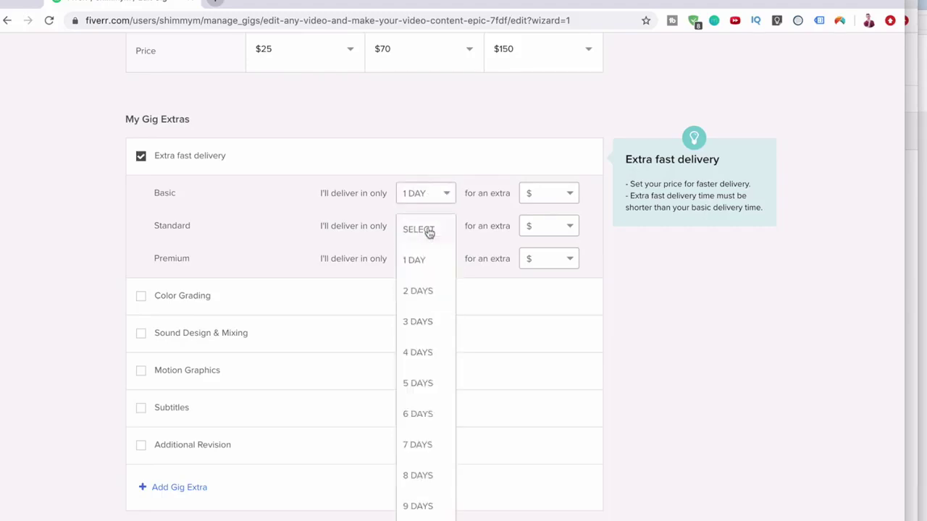
{"action": "left_click", "coordinate": [425, 261]}
{"action": "left_click", "coordinate": [425, 292]}
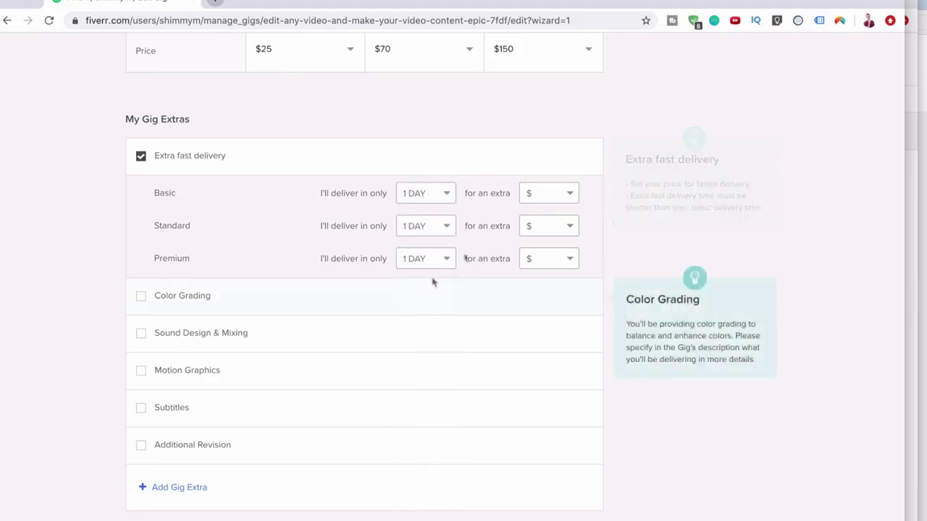
- Price Extra fast delivery at $5 Basic, $15 Standard and $30 Premium
{"action": "left_click", "coordinate": [552, 200]}
{"action": "left_click", "coordinate": [538, 270]}
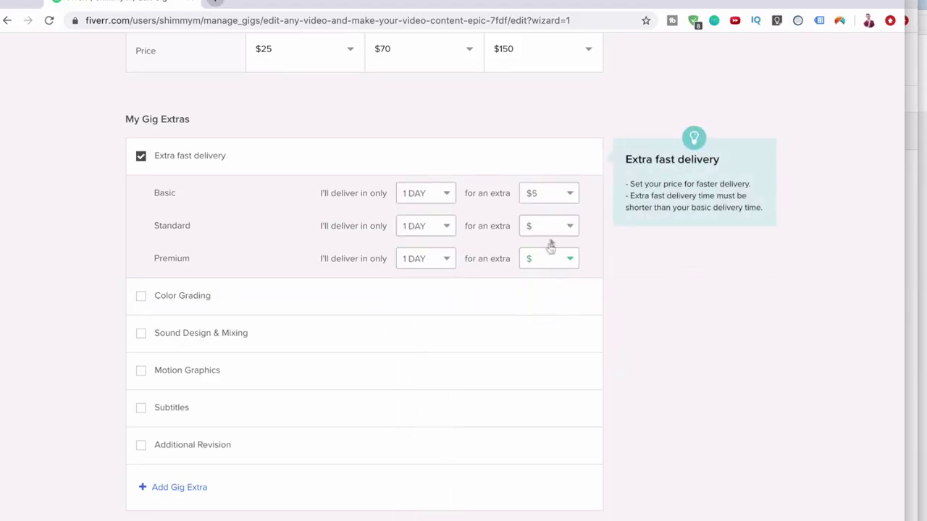
{"action": "left_click", "coordinate": [552, 233]}
{"action": "scroll", "coordinate": [546, 271], "scroll_direction": "down", "scroll_amount": 1}
{"action": "left_click", "coordinate": [540, 289]}
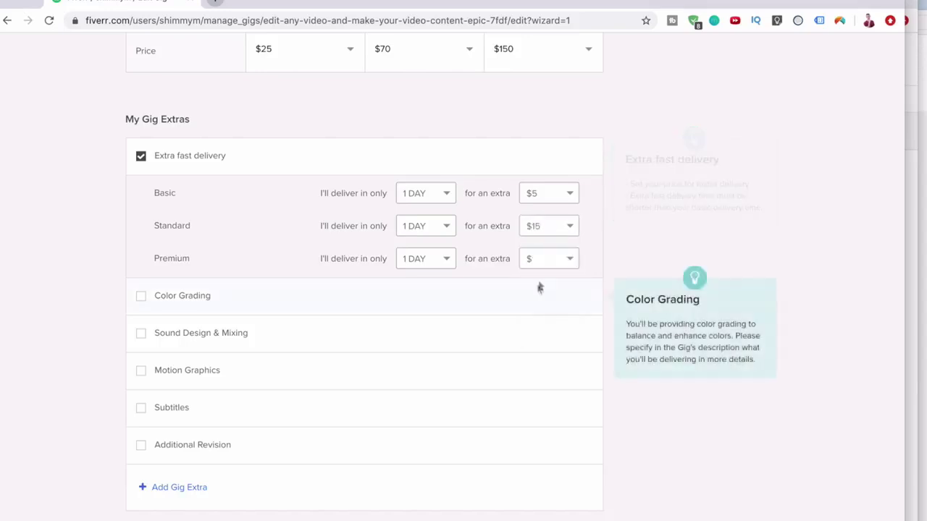
{"action": "left_click", "coordinate": [545, 262]}
{"action": "scroll", "coordinate": [545, 290], "scroll_direction": "down", "scroll_amount": 2}
{"action": "scroll", "coordinate": [538, 311], "scroll_direction": "down", "scroll_amount": 2}
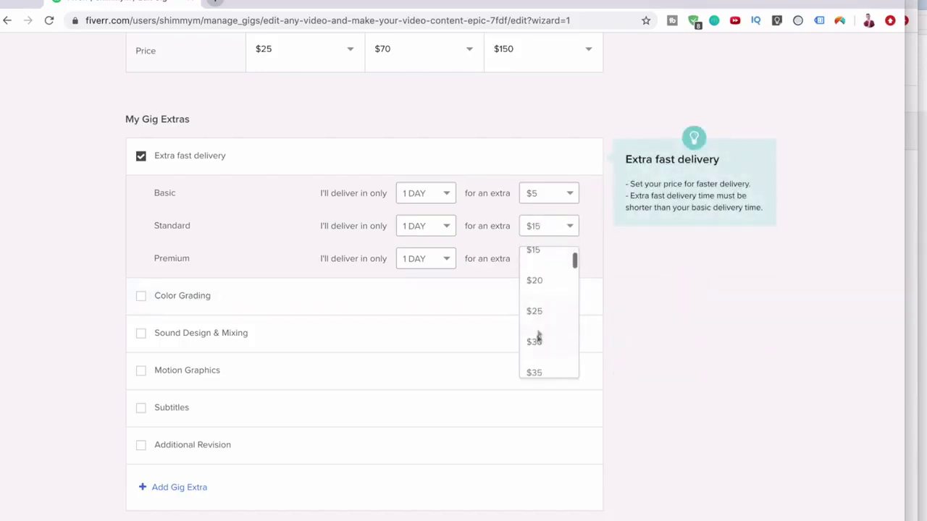
{"action": "left_click", "coordinate": [536, 344]}
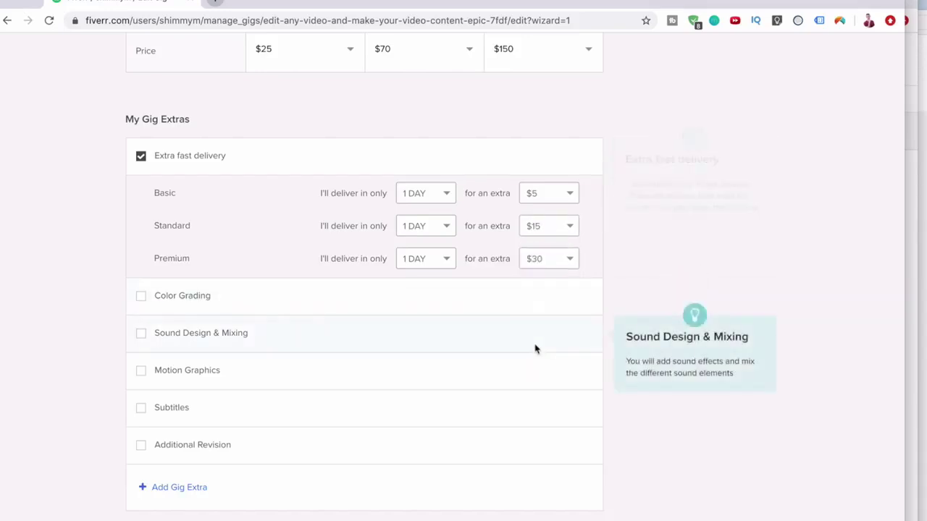
- Add Color Grading as a gig extra for $15 and 1 additional day
{"action": "left_click", "coordinate": [141, 297]}
{"action": "left_click", "coordinate": [421, 303]}
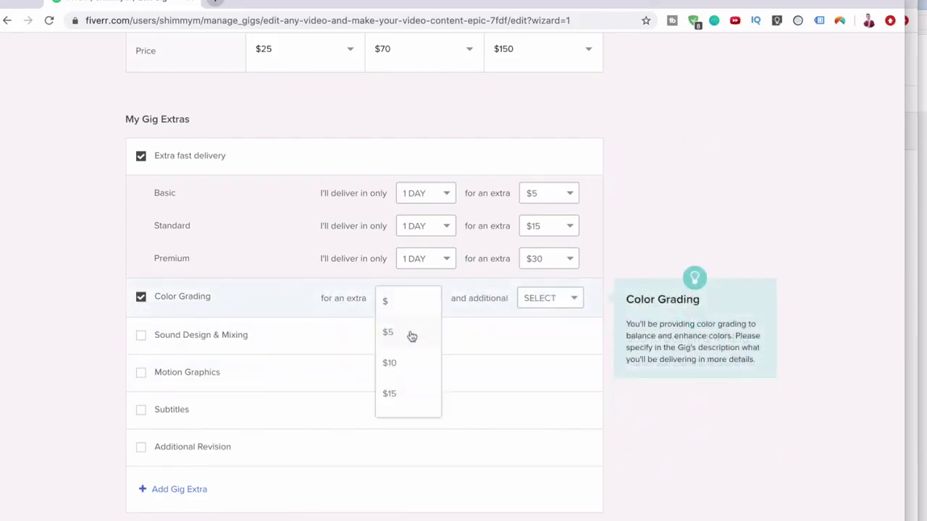
{"action": "left_click", "coordinate": [391, 393]}
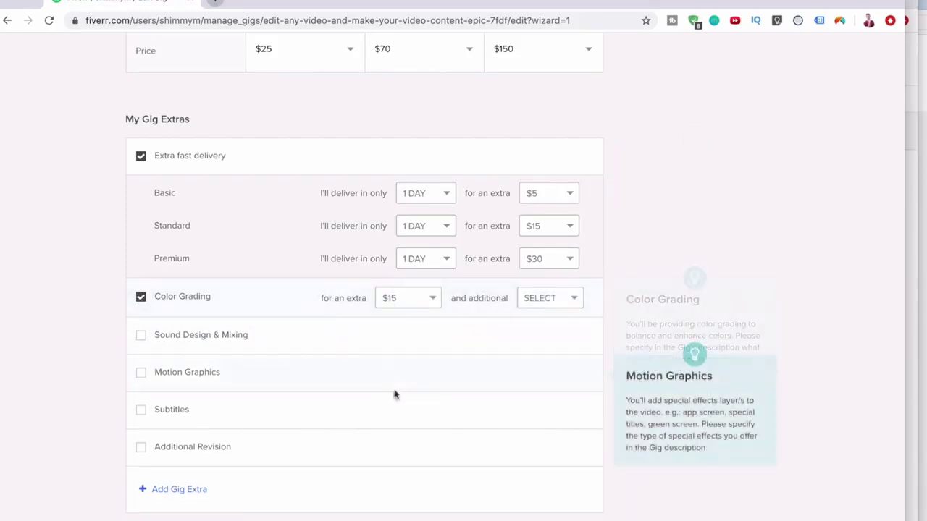
{"action": "left_click", "coordinate": [565, 302]}
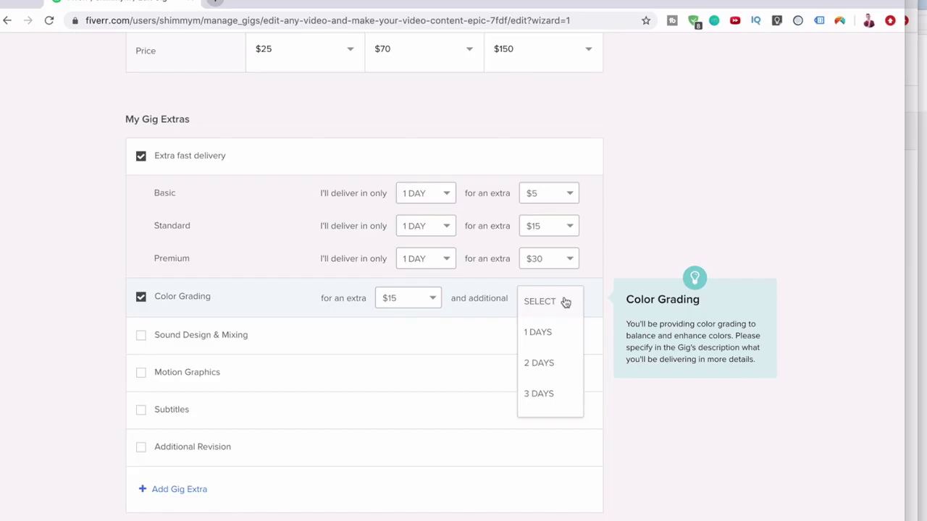
{"action": "left_click", "coordinate": [544, 348]}
- Add Subtitles as a gig extra for $45 and 2 additional days, then save the pricing
{"action": "scroll", "coordinate": [542, 348], "scroll_direction": "up", "scroll_amount": 2}
{"action": "scroll", "coordinate": [543, 348], "scroll_direction": "up", "scroll_amount": 5}
{"action": "scroll", "coordinate": [542, 348], "scroll_direction": "down", "scroll_amount": 2}
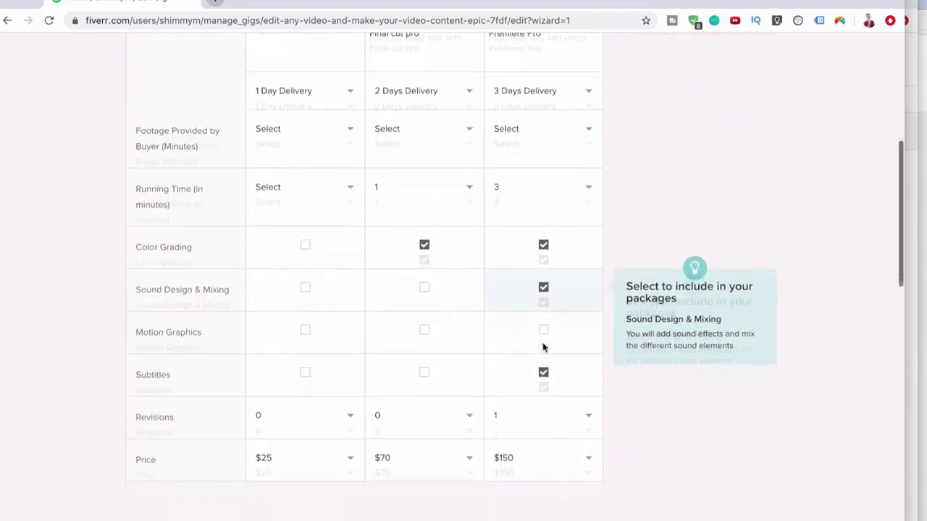
{"action": "scroll", "coordinate": [331, 331], "scroll_direction": "up", "scroll_amount": 3}
{"action": "scroll", "coordinate": [331, 331], "scroll_direction": "down", "scroll_amount": 8}
{"action": "scroll", "coordinate": [331, 331], "scroll_direction": "down", "scroll_amount": 3}
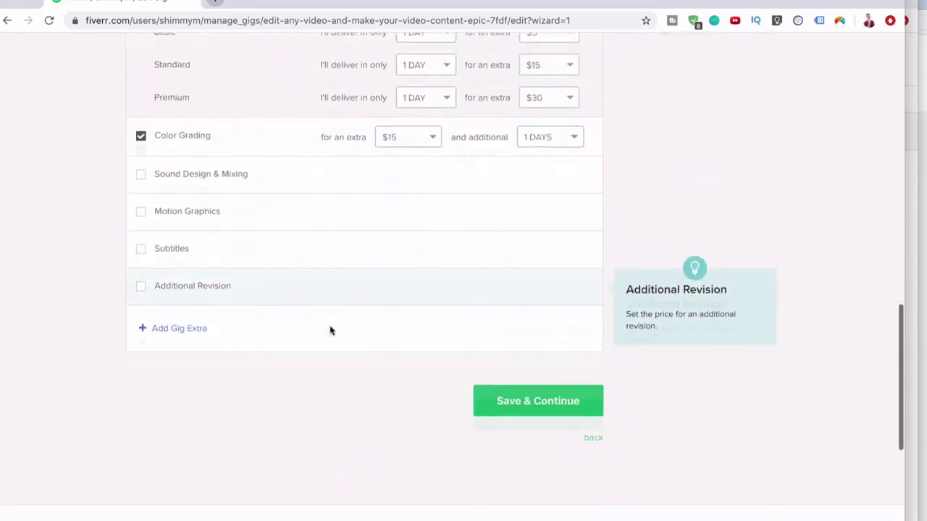
{"action": "scroll", "coordinate": [331, 331], "scroll_direction": "down", "scroll_amount": 1}
{"action": "mouse_move", "coordinate": [200, 211]}
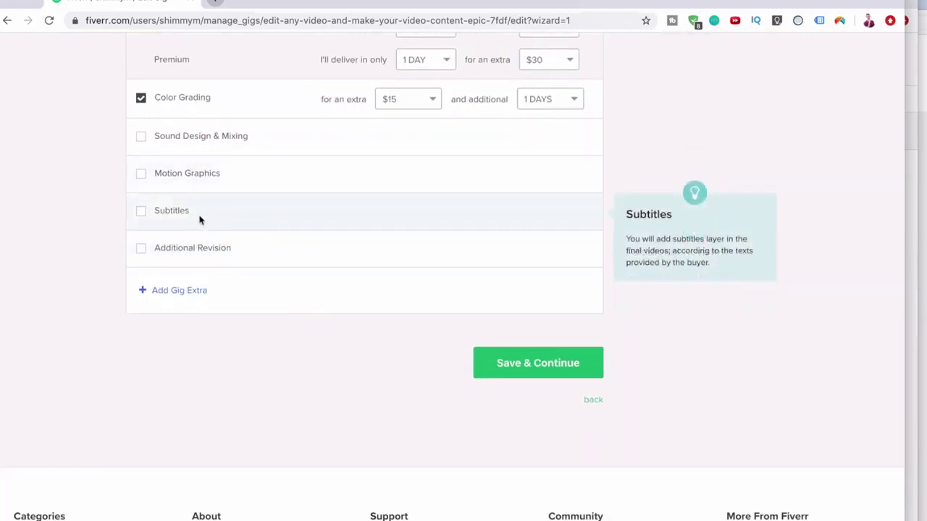
{"action": "left_click", "coordinate": [142, 215]}
{"action": "left_click", "coordinate": [404, 217]}
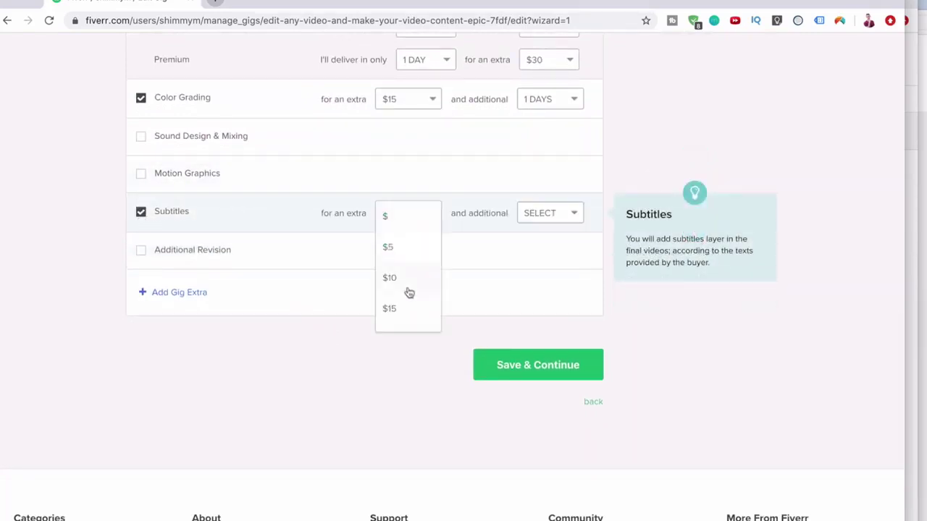
{"action": "scroll", "coordinate": [410, 294], "scroll_direction": "down", "scroll_amount": 2}
{"action": "scroll", "coordinate": [409, 293], "scroll_direction": "down", "scroll_amount": 2}
{"action": "scroll", "coordinate": [409, 294], "scroll_direction": "up", "scroll_amount": 1}
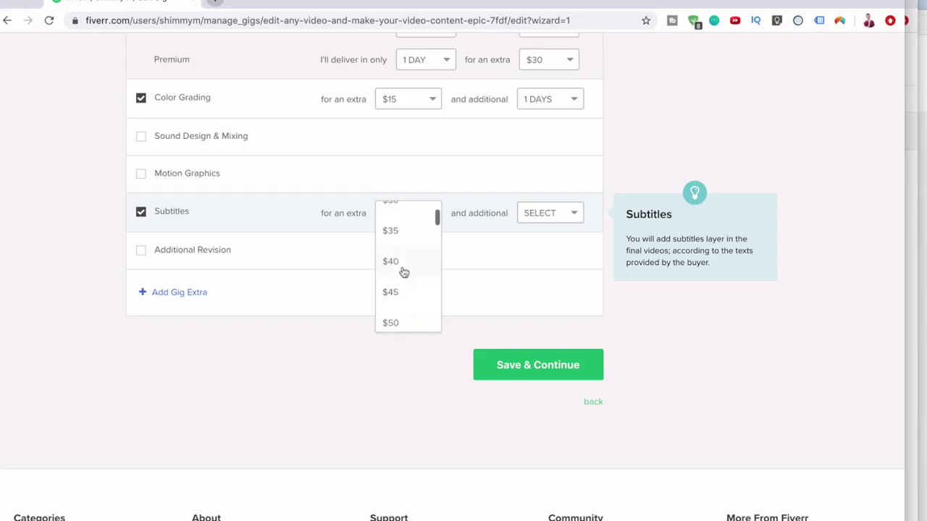
{"action": "left_click", "coordinate": [397, 296]}
{"action": "left_click", "coordinate": [553, 215]}
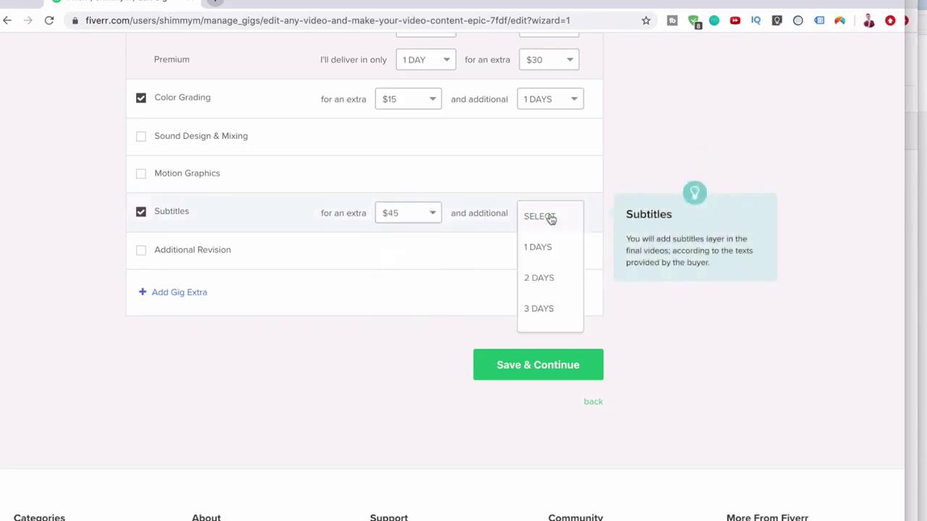
{"action": "left_click", "coordinate": [540, 276]}
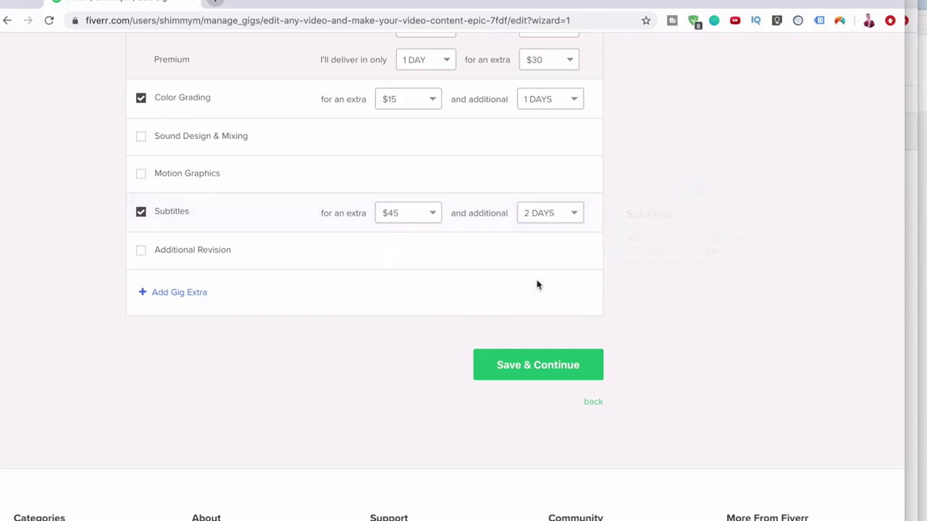
{"action": "left_click", "coordinate": [492, 366]}
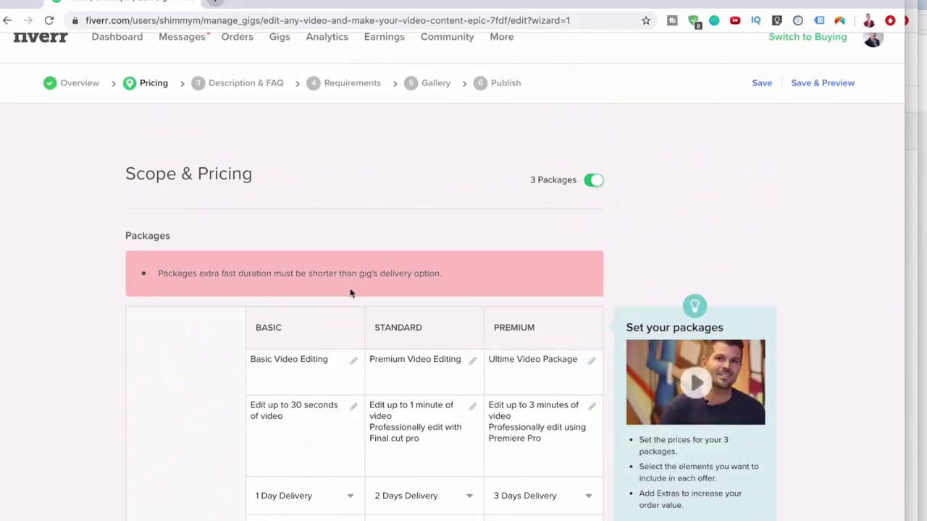
- Change delivery times to 2 days Basic, 3 days Standard and 4 days Premium
{"action": "scroll", "coordinate": [344, 290], "scroll_direction": "down", "scroll_amount": 4}
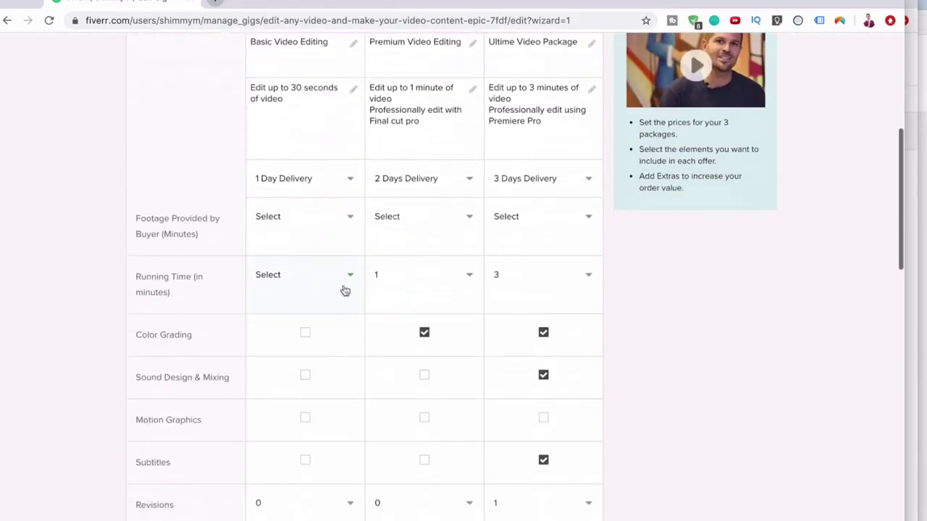
{"action": "scroll", "coordinate": [402, 325], "scroll_direction": "down", "scroll_amount": 5}
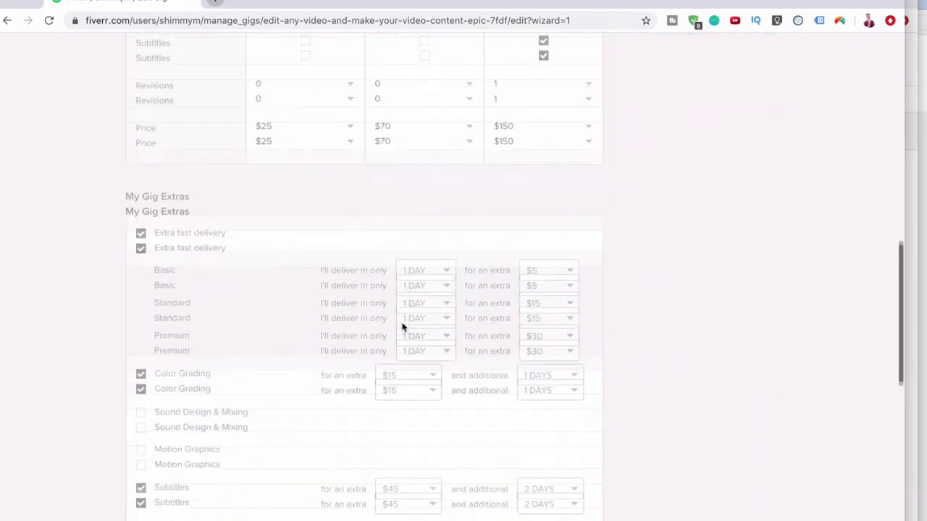
{"action": "scroll", "coordinate": [429, 279], "scroll_direction": "up", "scroll_amount": 3}
{"action": "scroll", "coordinate": [432, 276], "scroll_direction": "up", "scroll_amount": 4}
{"action": "left_click", "coordinate": [331, 275]}
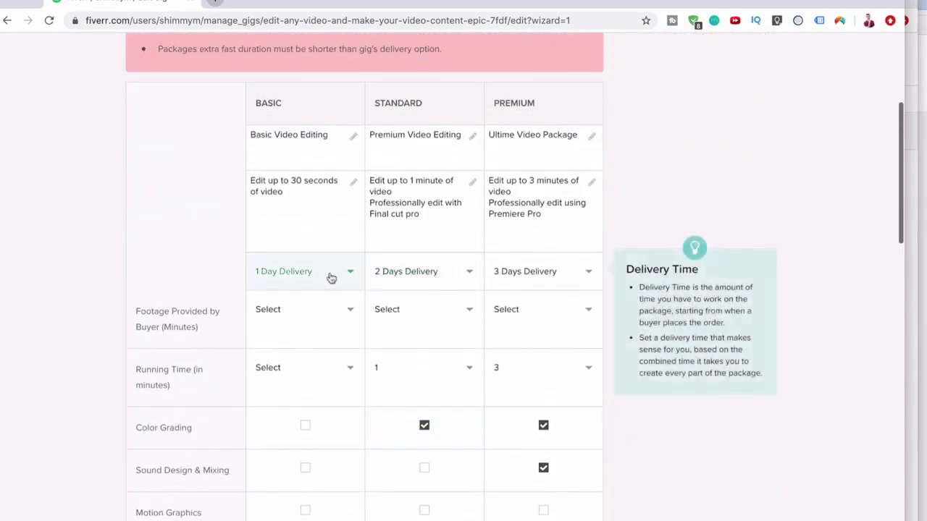
{"action": "left_click", "coordinate": [323, 307]}
{"action": "left_click", "coordinate": [399, 286]}
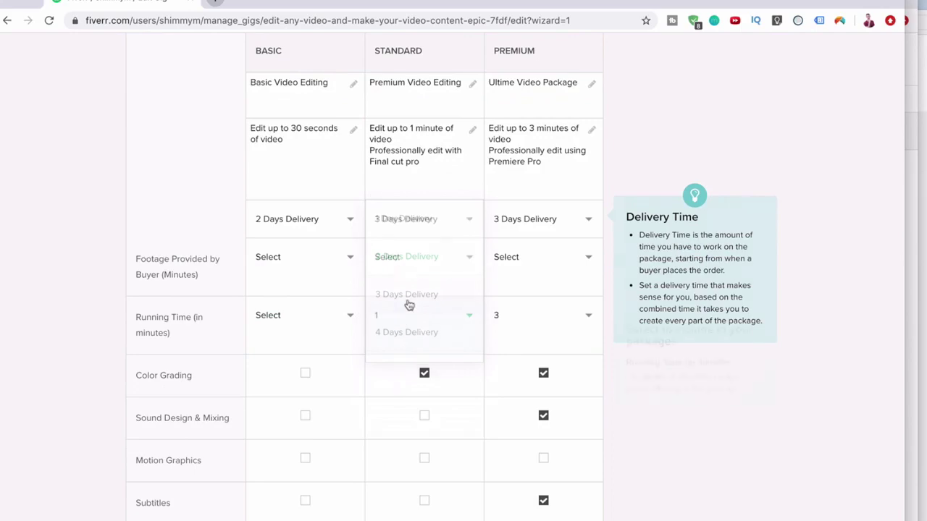
{"action": "left_click", "coordinate": [532, 217]}
{"action": "left_click", "coordinate": [516, 332]}
{"action": "scroll", "coordinate": [514, 337], "scroll_direction": "down", "scroll_amount": 5}
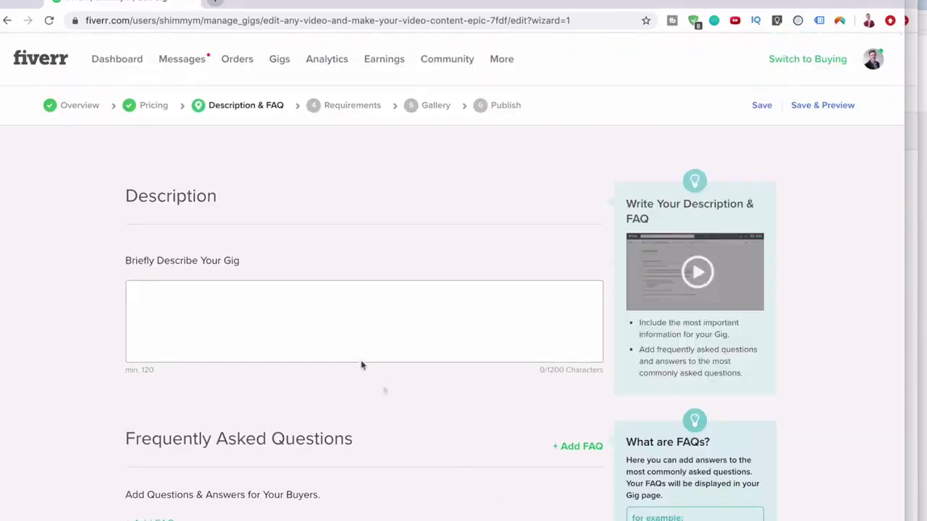
- Write the opening asking buyers to message before ordering and stating video-editing proficiency
{"action": "left_click", "coordinate": [355, 353]}
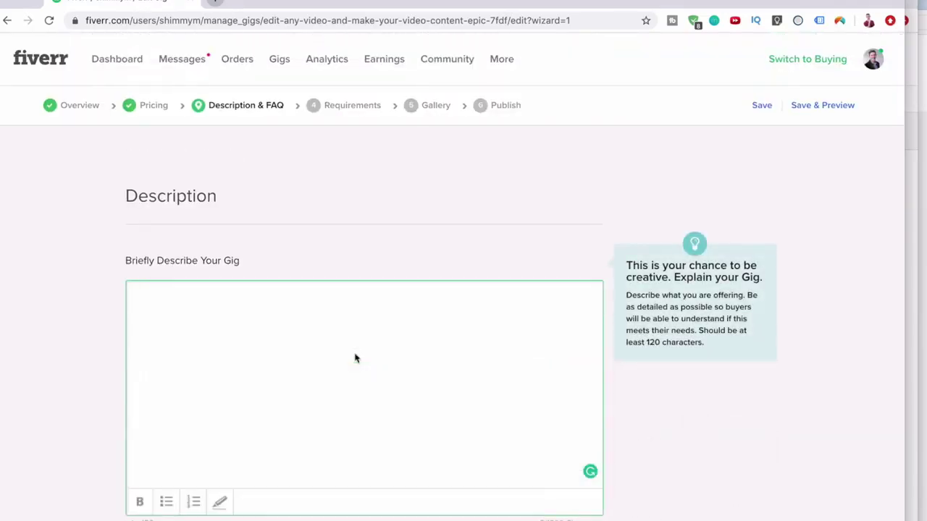
{"action": "scroll", "coordinate": [355, 358], "scroll_direction": "down", "scroll_amount": 2}
{"action": "type", "text": "**Please"}
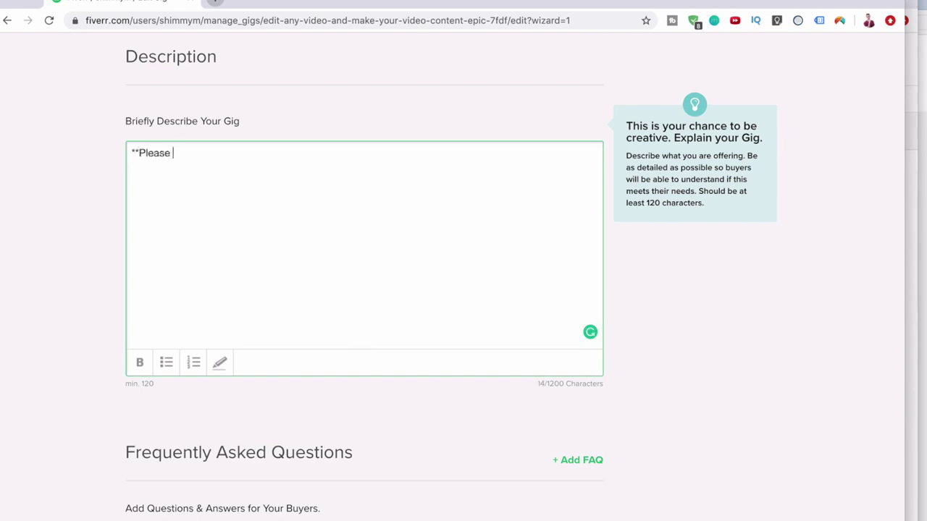
{"action": "type", "text": "mess"}
{"action": "type", "text": "age me you"}
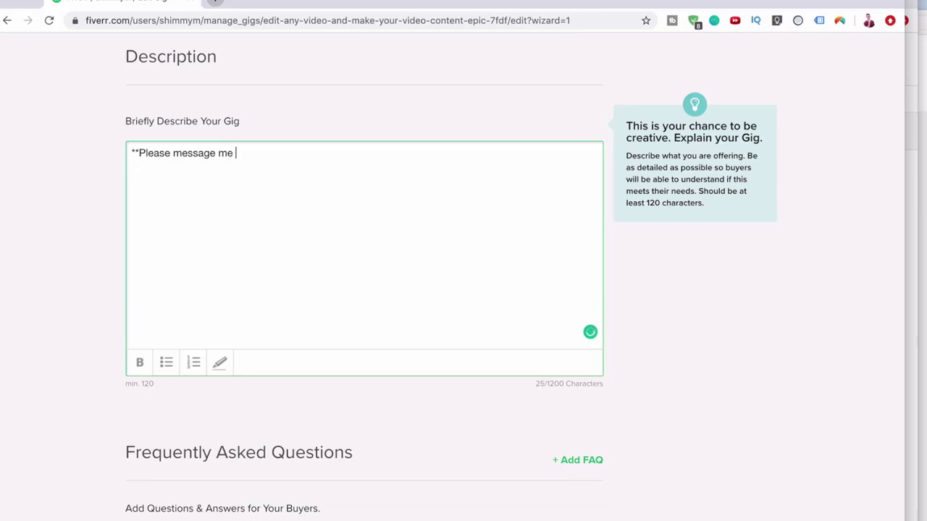
{"action": "type", "text": "befo"}
{"action": "type", "text": "re ordering so we"}
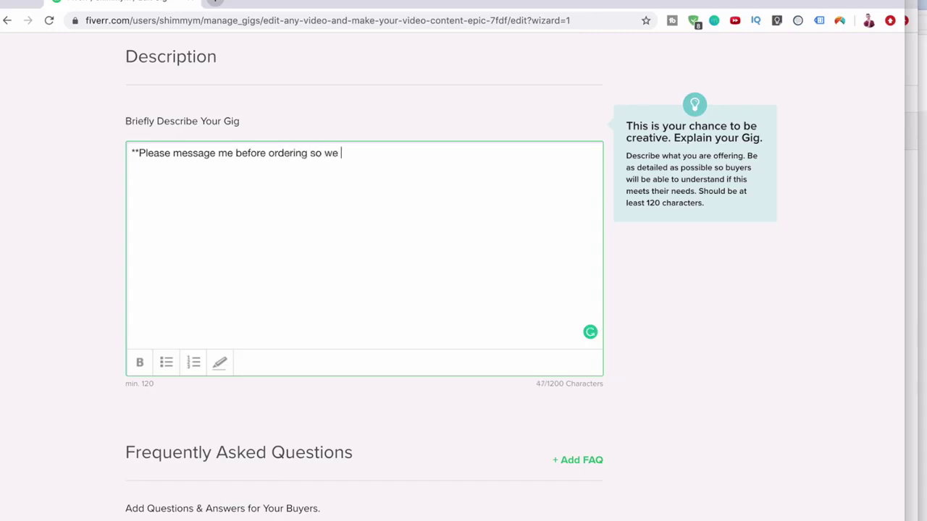
{"action": "type", "text": " can "}
{"action": "type", "text": "over"}
{"action": "type", "text": " exa"}
{"action": "type", "text": " what y"}
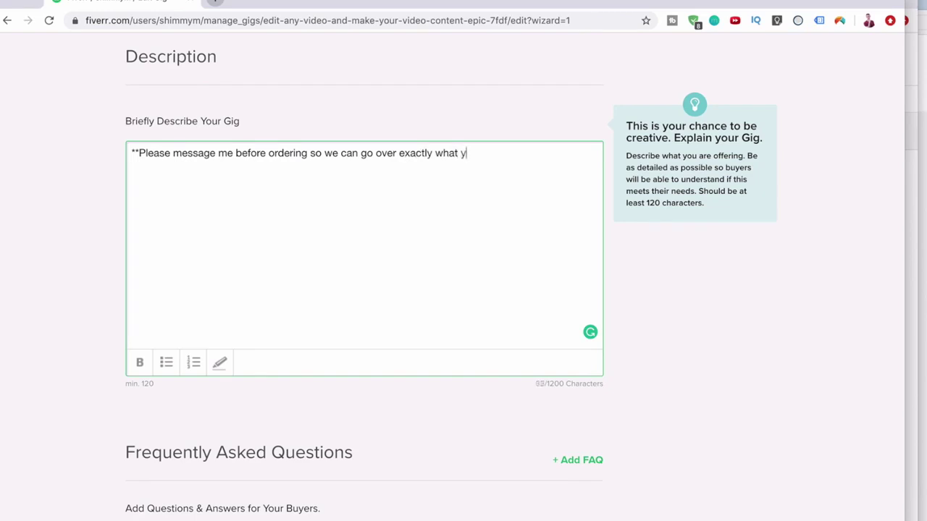
{"action": "type", "text": "ou ne"}
{"action": "key", "text": "BackSpace"}
{"action": "key", "text": "BackSpace"}
{"action": "key", "text": "BackSpace"}
{"action": "type", "text": "quiremen"}
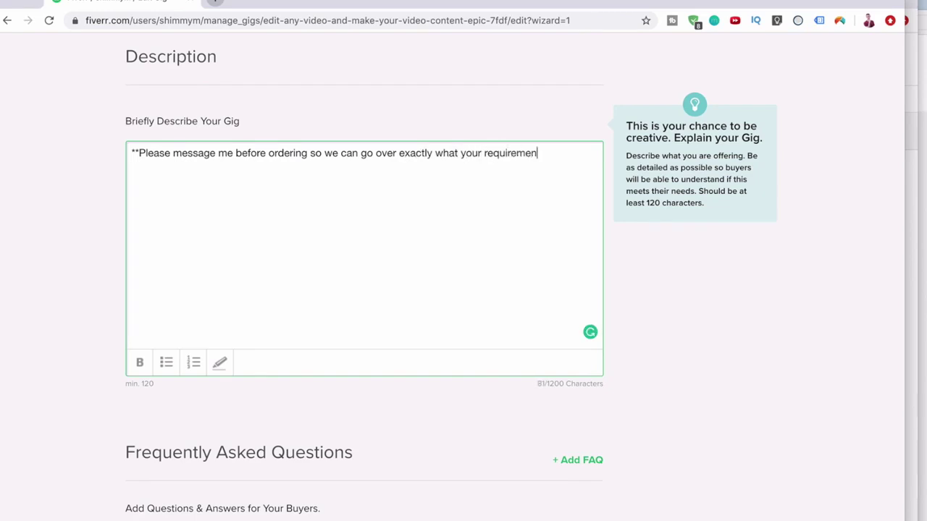
{"action": "type", "text": "ts would be"}
{"action": "type", "text": "**  I"}
{"action": "type", "text": " am"}
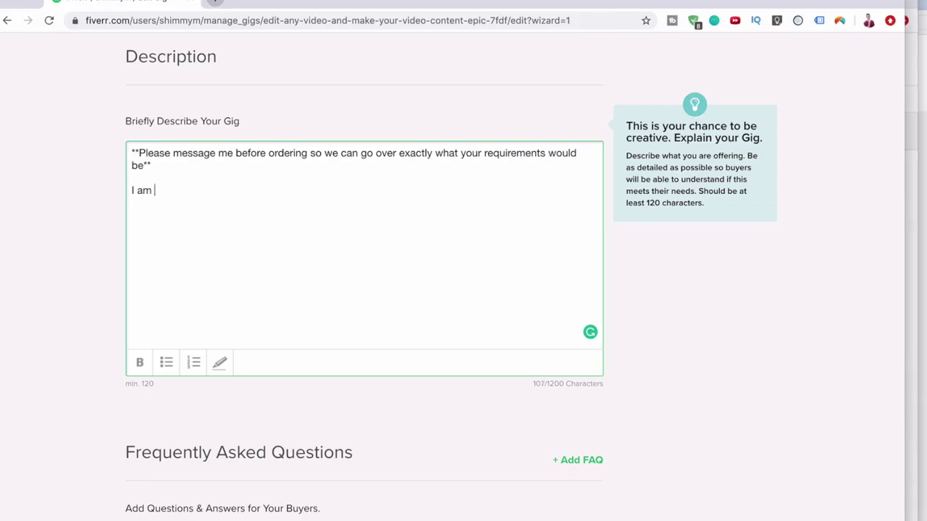
{"action": "type", "text": " veryu profi"}
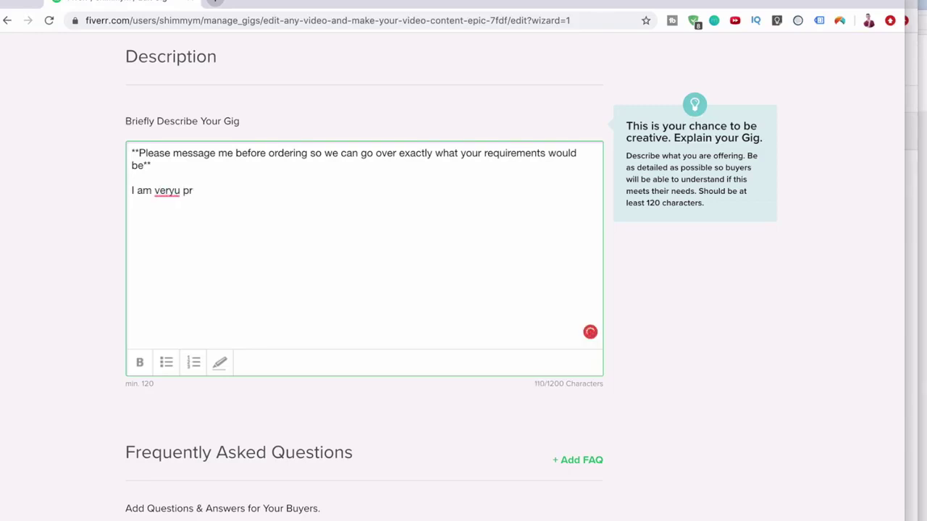
{"action": "key", "text": "BackSpace"}
{"action": "key", "text": "BackSpace"}
{"action": "key", "text": "BackSpace"}
{"action": "key", "text": "BackSpace"}
{"action": "type", "text": "nt"}
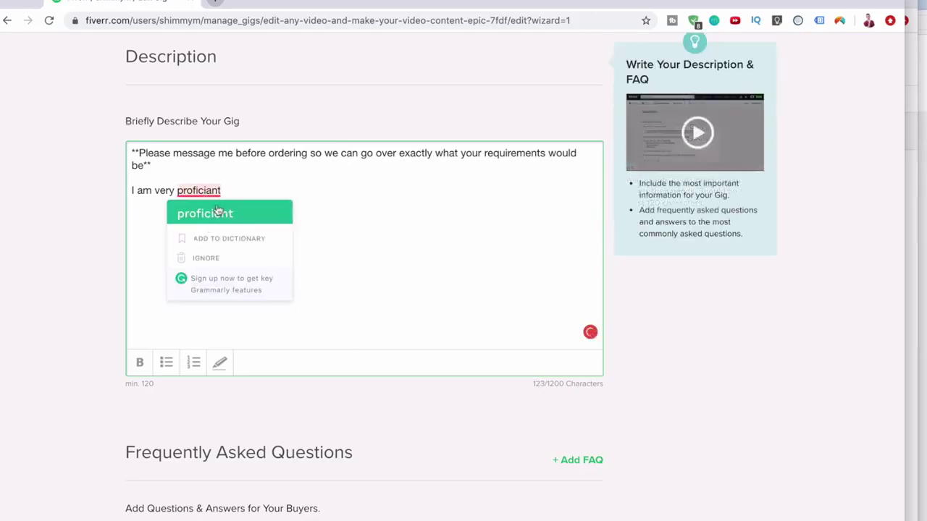
{"action": "left_click", "coordinate": [217, 214]}
- Add paragraphs on 5+ years of Premiere Pro, custom work and fast turnaround, ending 'Looking forward to working on your project.'
{"action": "type", "text": "vi"}
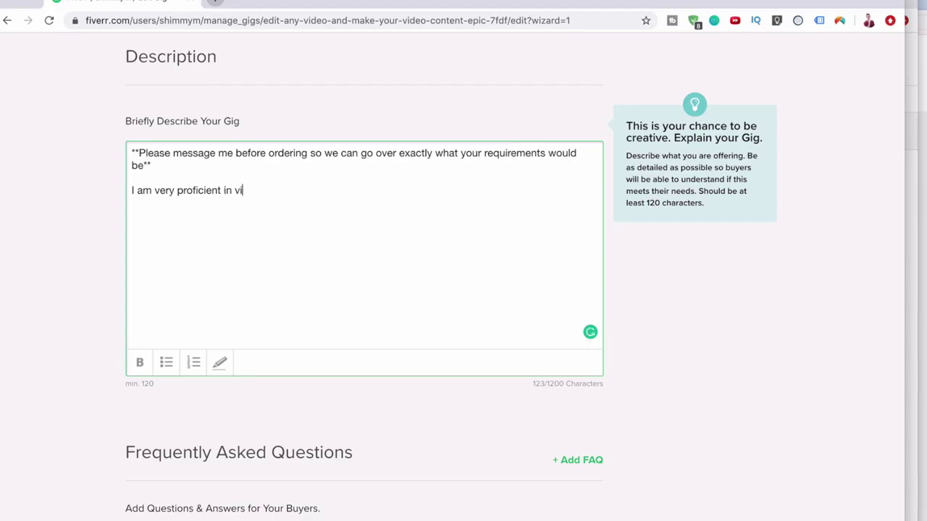
{"action": "type", "text": "deo editing. I ha"}
{"action": "type", "text": "ve been using Adobe Pre"}
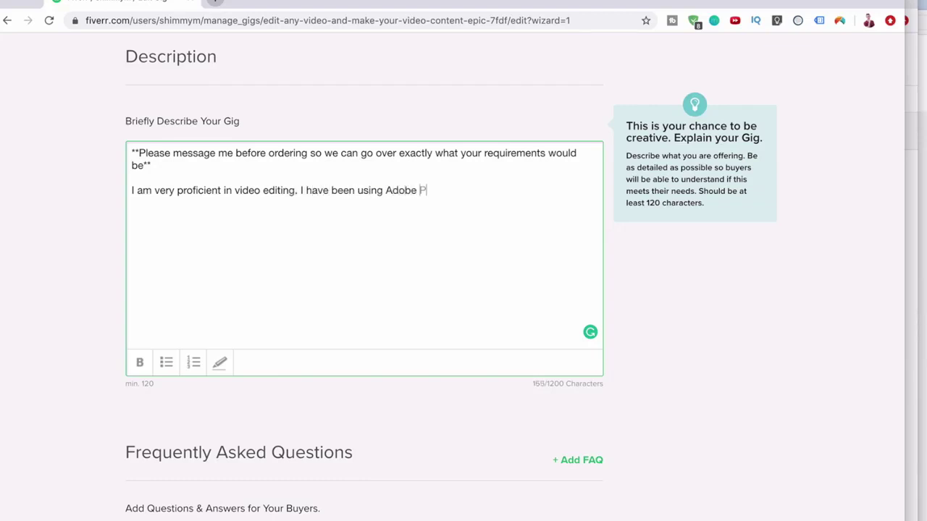
{"action": "type", "text": "miere Pro for over 5 years and I feel like I will be"}
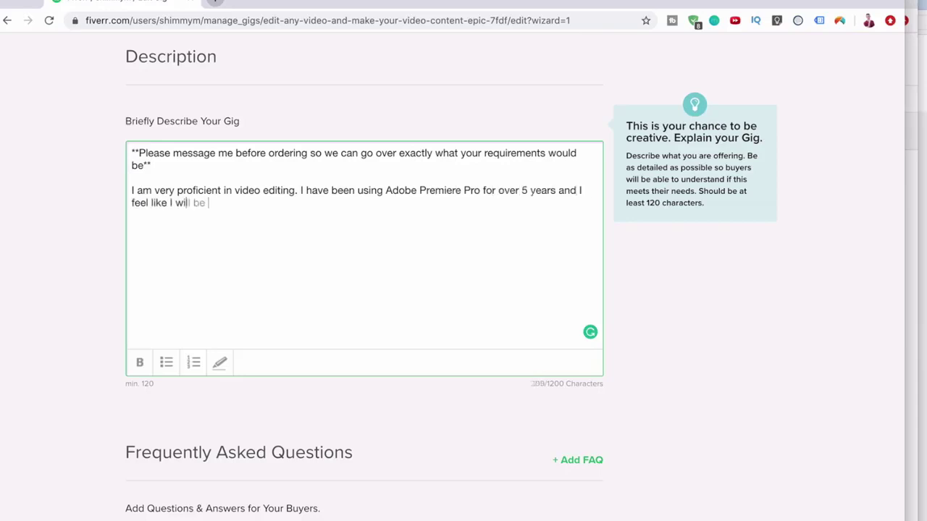
{"action": "type", "text": " able to handle any project you may throw at me."}
{"action": "key", "text": "Return"}
{"action": "key", "text": "Return"}
{"action": "type", "text": "My basic gigs are below however f"}
{"action": "key", "text": "BackSpace"}
{"action": "type", "text": "I suggest messaging me first as video editing is such a custom job and I want to make sure you get exactly what you need."}
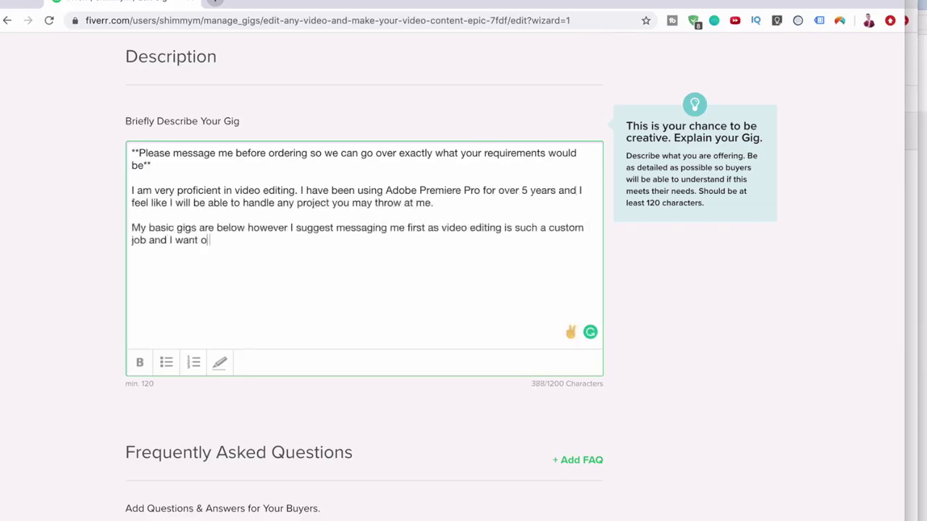
{"action": "key", "text": "Return"}
{"action": "key", "text": "Return"}
{"action": "type", "text": "I like to get to work incredibly fast and I am able to do a whole hoard of things with your video, from adding subtitles to sound effects. Nothing is to har"}
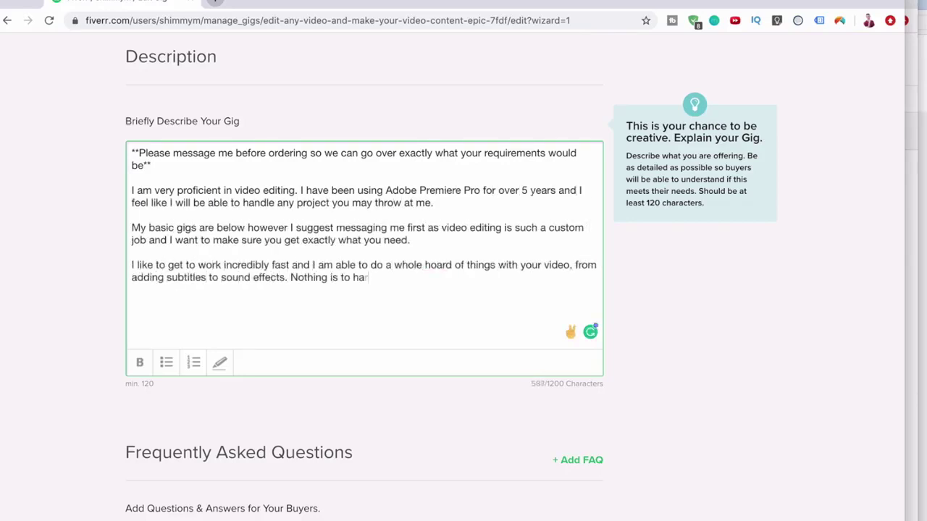
{"action": "type", "text": "d."}
{"action": "key", "text": "Return"}
{"action": "key", "text": "Return"}
{"action": "type", "text": "Looking forward to working on your p"}
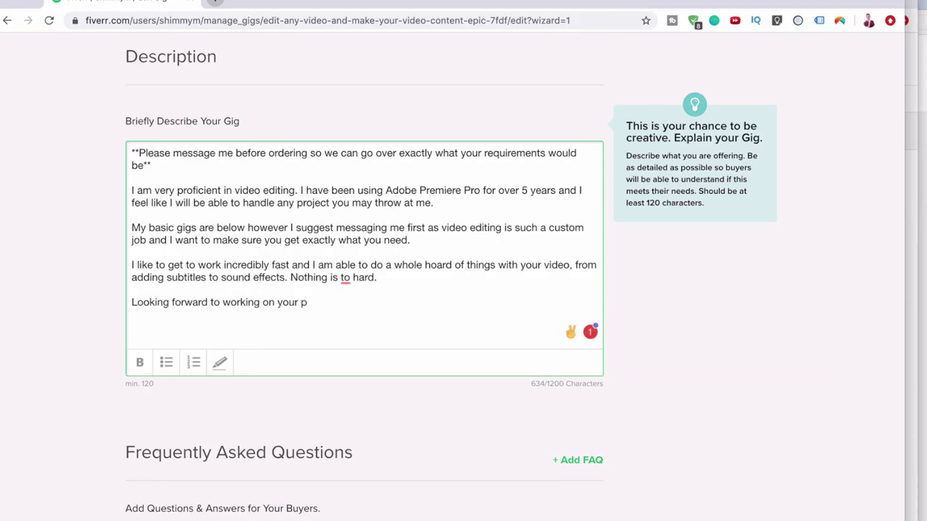
{"action": "type", "text": "rojec"}
{"action": "type", "text": "ty."}
{"action": "left_click", "coordinate": [345, 304]}
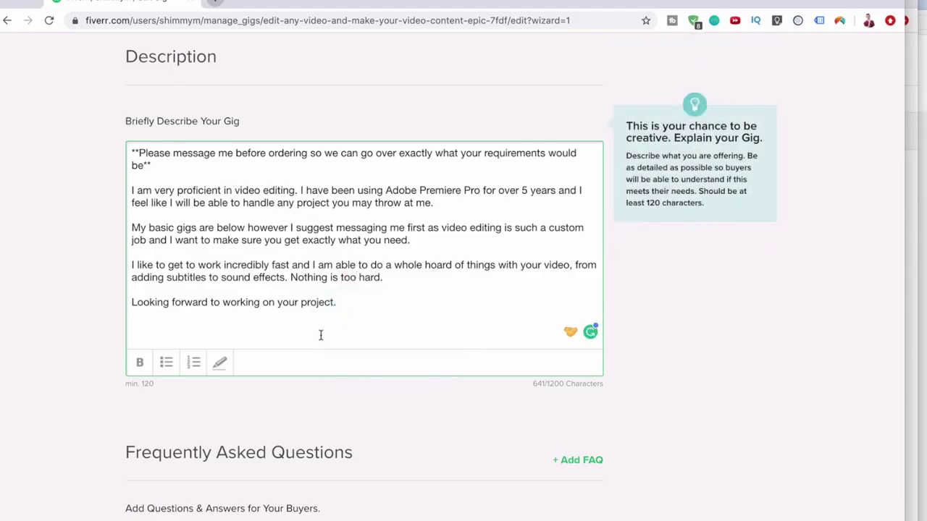
{"action": "scroll", "coordinate": [321, 335], "scroll_direction": "down", "scroll_amount": 1}
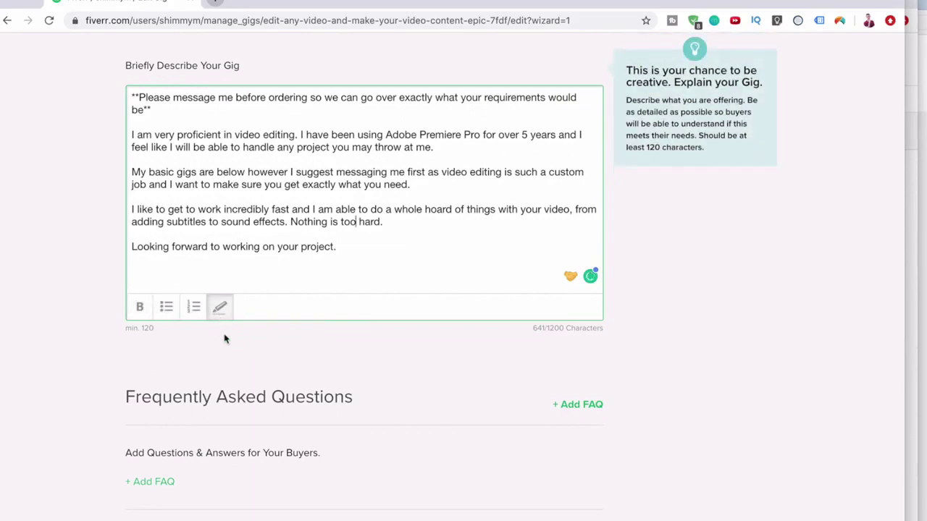
- Remove the blank line from the description and save it
{"action": "left_click", "coordinate": [198, 308]}
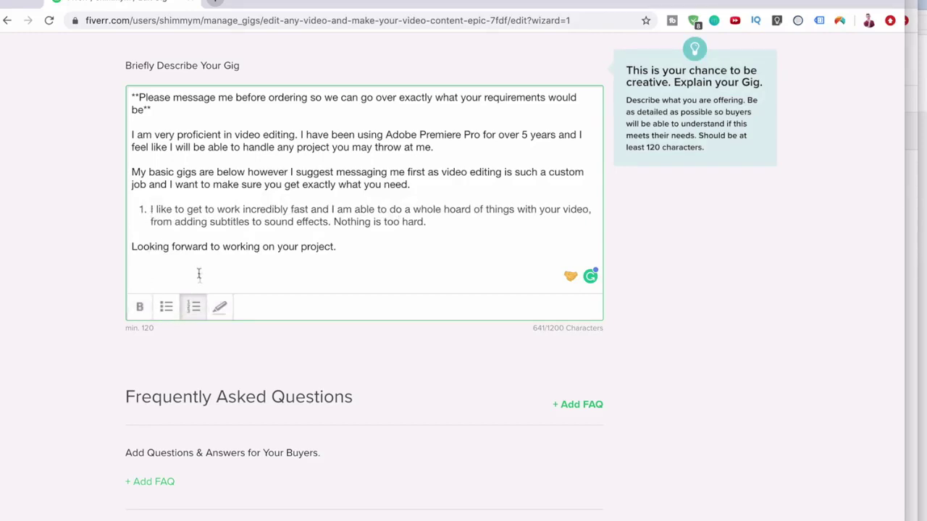
{"action": "left_click", "coordinate": [194, 310]}
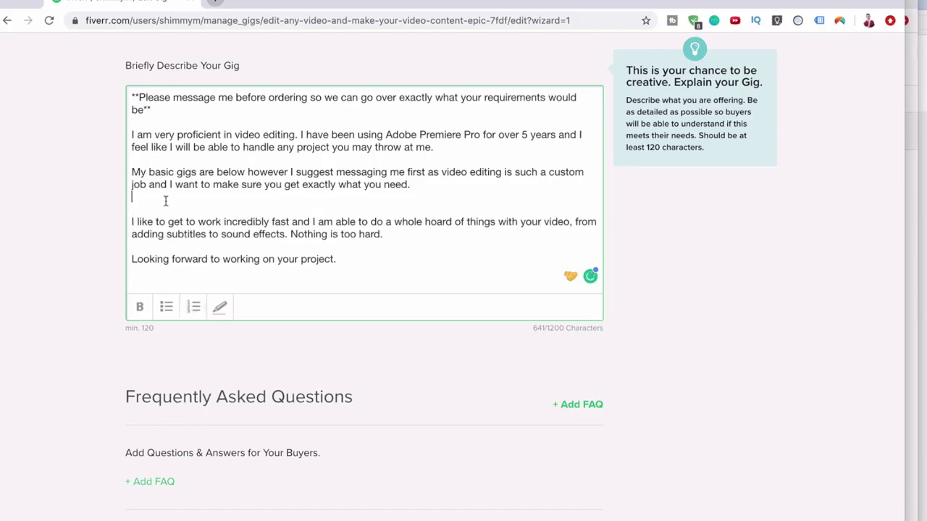
{"action": "key", "text": "BackSpace"}
{"action": "scroll", "coordinate": [229, 238], "scroll_direction": "down", "scroll_amount": 2}
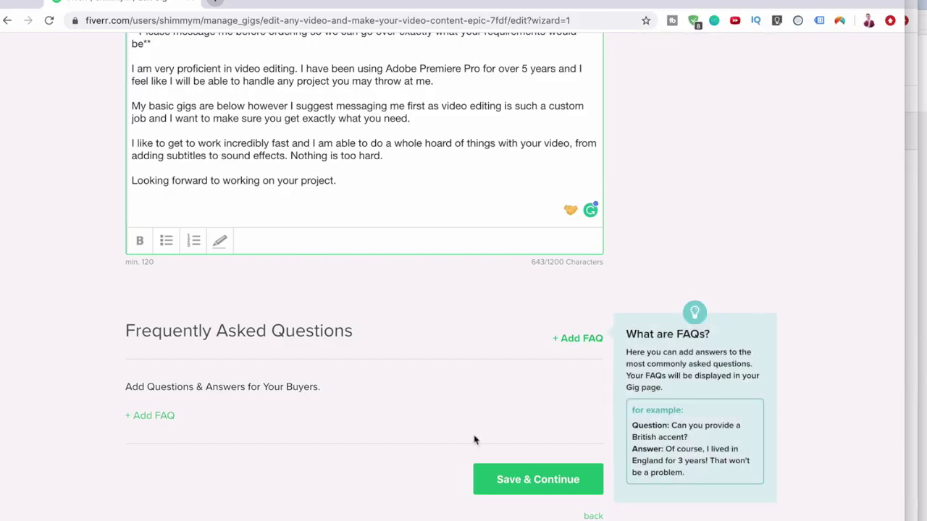
{"action": "left_click", "coordinate": [505, 479]}
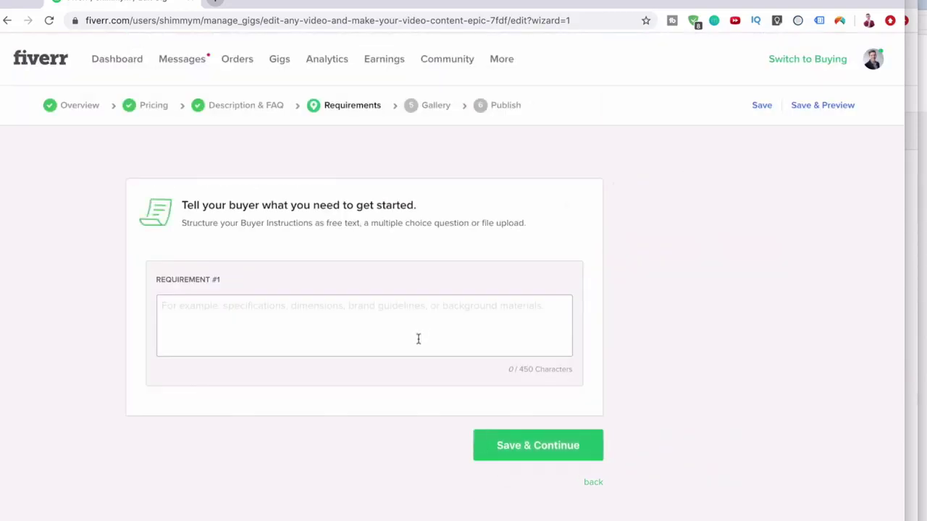
- Add a requirement asking for footage, accompanying footage and music/logo/titles/etc, then save
{"action": "left_click", "coordinate": [417, 325]}
{"action": "type", "text": "Any video footage you need edited plus any acoompyning footage and music/logo/titles"}
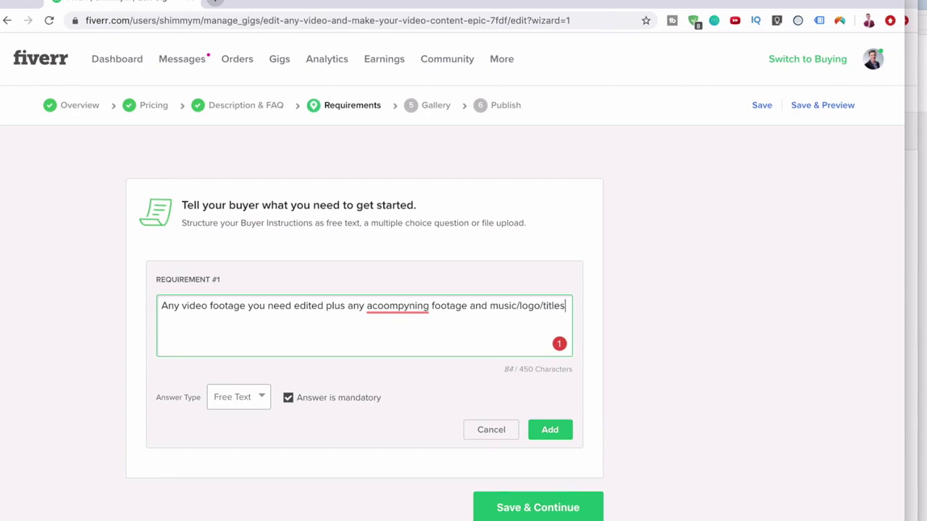
{"action": "type", "text": "/etc"}
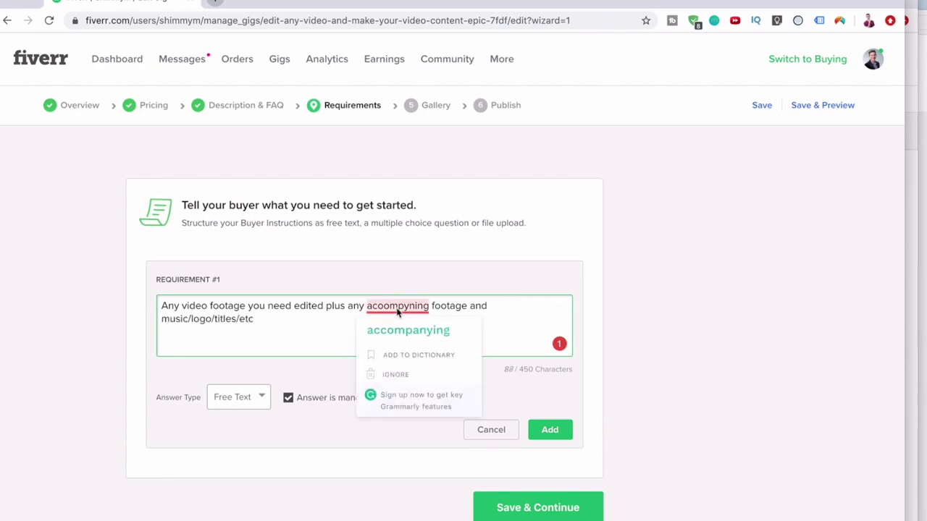
{"action": "left_click", "coordinate": [392, 321]}
{"action": "left_click", "coordinate": [540, 425]}
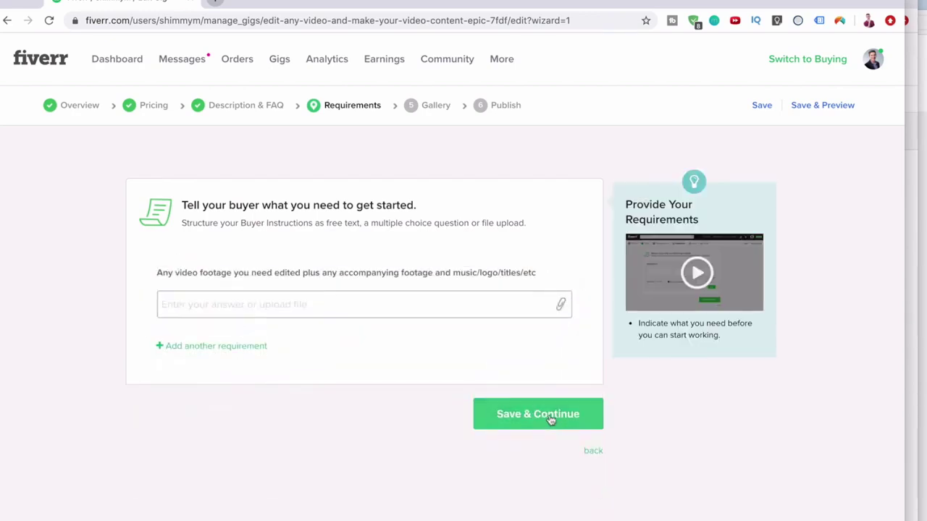
{"action": "left_click", "coordinate": [549, 414]}
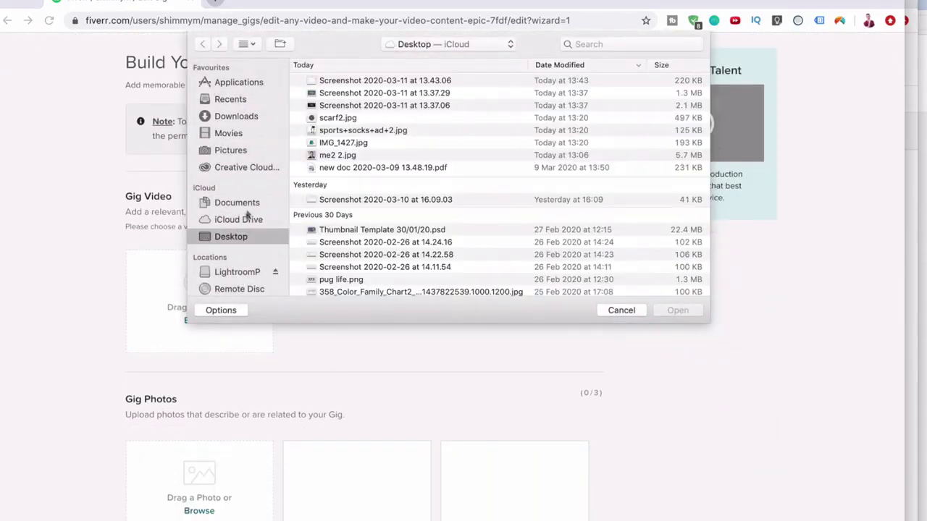
- Upload '100 day challenge intro.mp4' from LearnNation Youtube Channel and tick the ownership declaration
{"action": "left_click", "coordinate": [232, 273]}
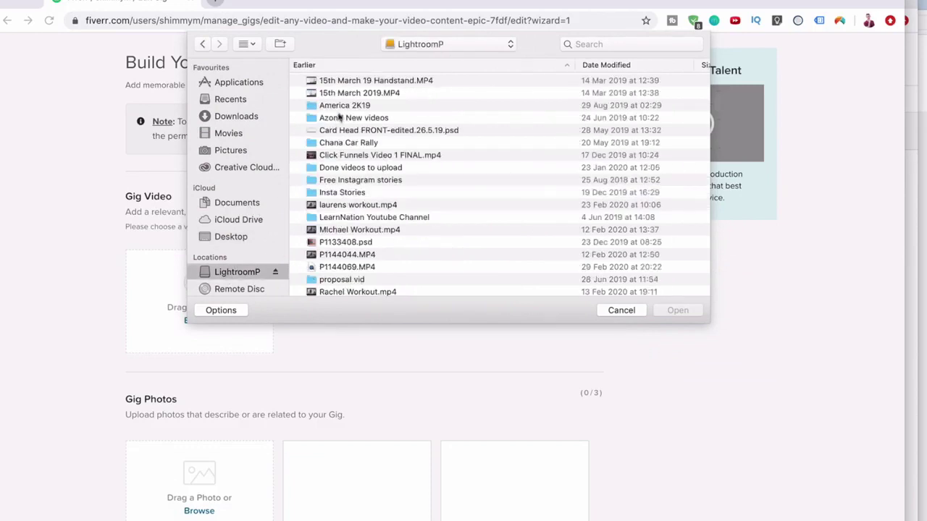
{"action": "double_click", "coordinate": [339, 117]}
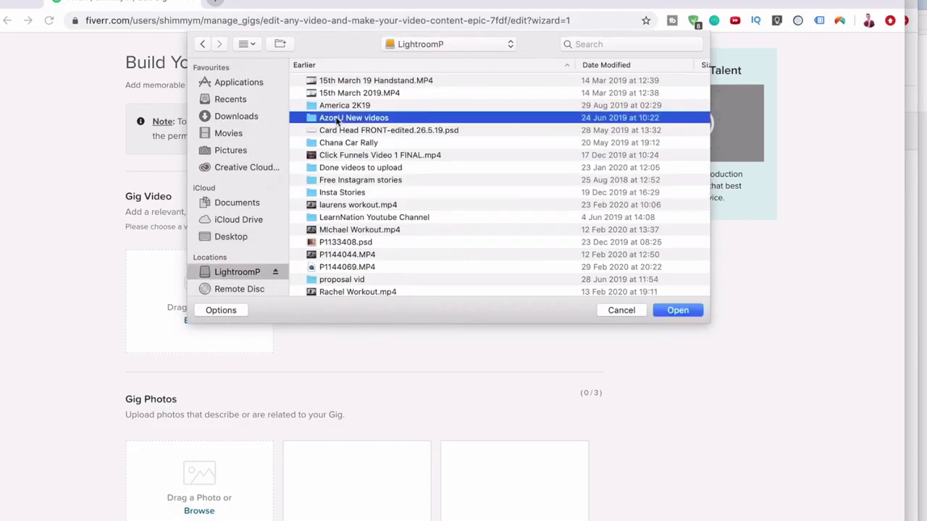
{"action": "left_click", "coordinate": [203, 44]}
{"action": "double_click", "coordinate": [339, 218]}
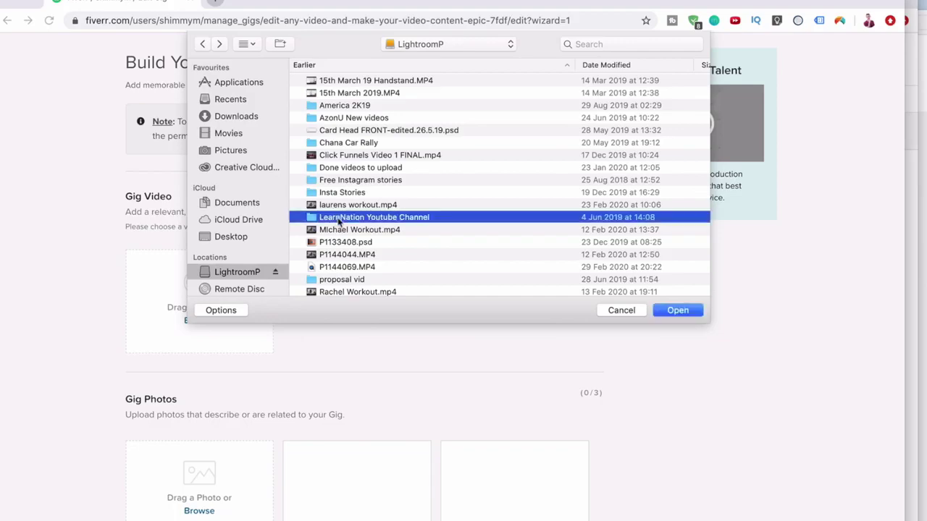
{"action": "double_click", "coordinate": [354, 97]}
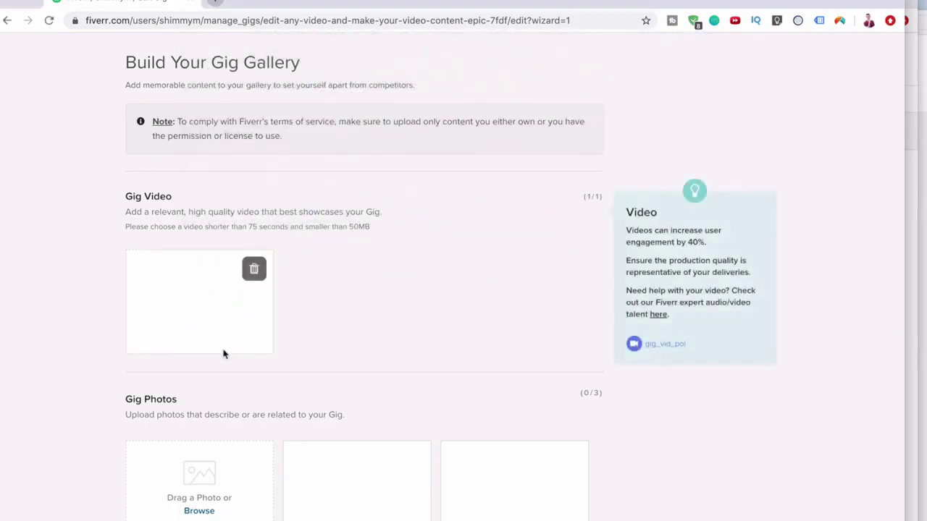
{"action": "scroll", "coordinate": [223, 352], "scroll_direction": "down", "scroll_amount": 5}
{"action": "scroll", "coordinate": [223, 353], "scroll_direction": "down", "scroll_amount": 1}
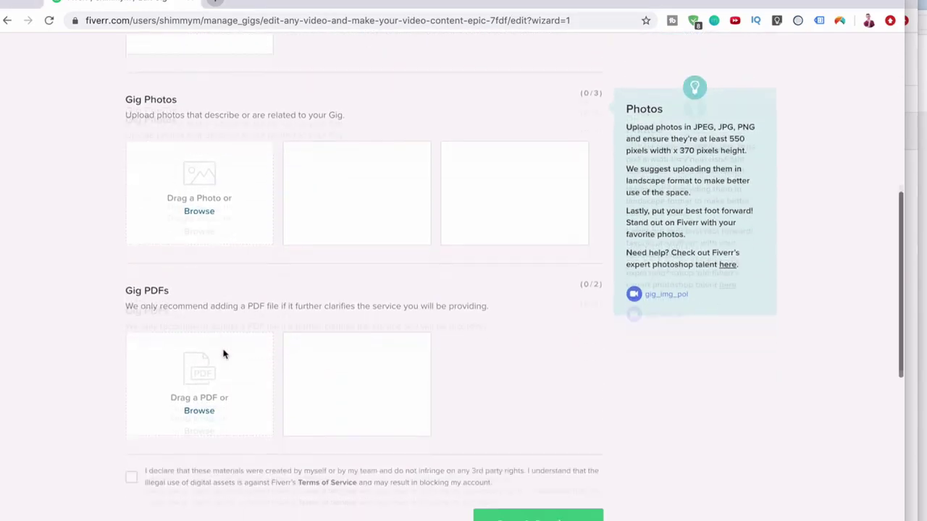
{"action": "scroll", "coordinate": [223, 354], "scroll_direction": "down", "scroll_amount": 2}
{"action": "left_click", "coordinate": [131, 341]}
{"action": "scroll", "coordinate": [225, 321], "scroll_direction": "up", "scroll_amount": 1}
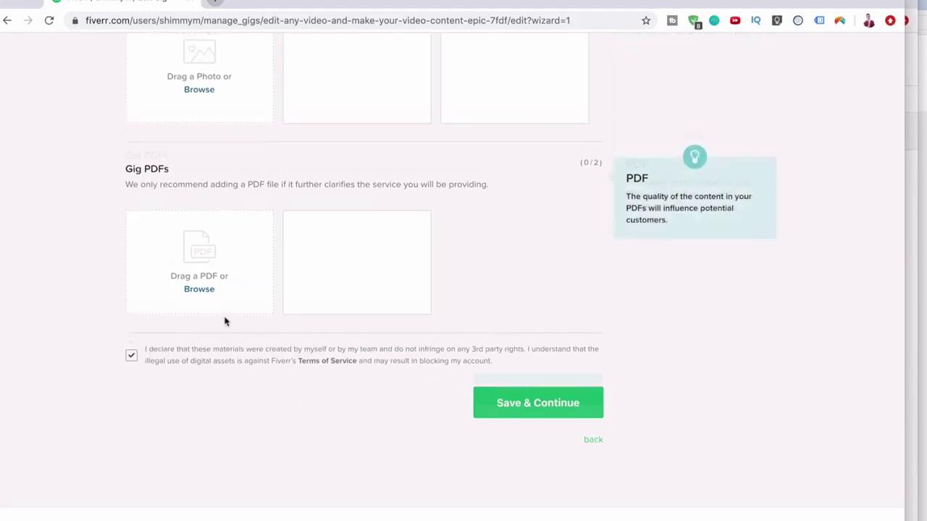
{"action": "scroll", "coordinate": [225, 318], "scroll_direction": "up", "scroll_amount": 4}
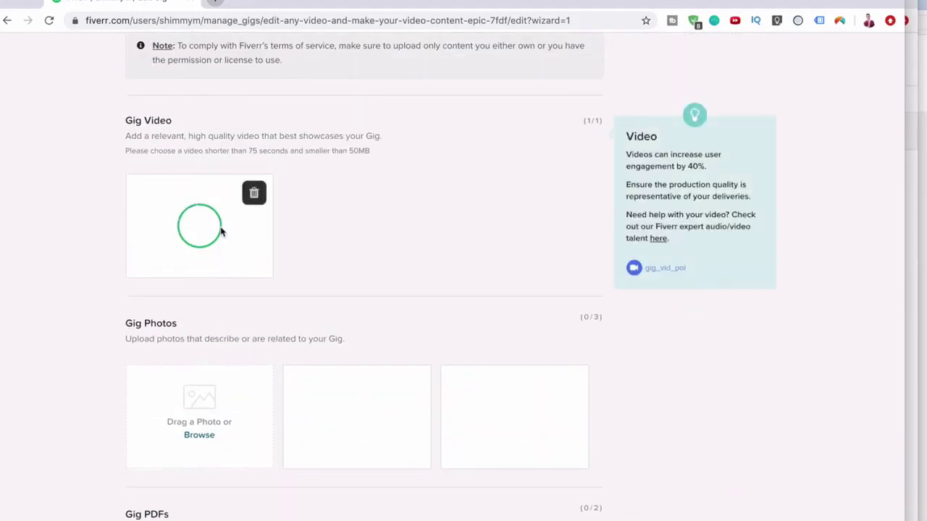
{"action": "scroll", "coordinate": [223, 231], "scroll_direction": "down", "scroll_amount": 7}
{"action": "scroll", "coordinate": [538, 259], "scroll_direction": "up", "scroll_amount": 7}
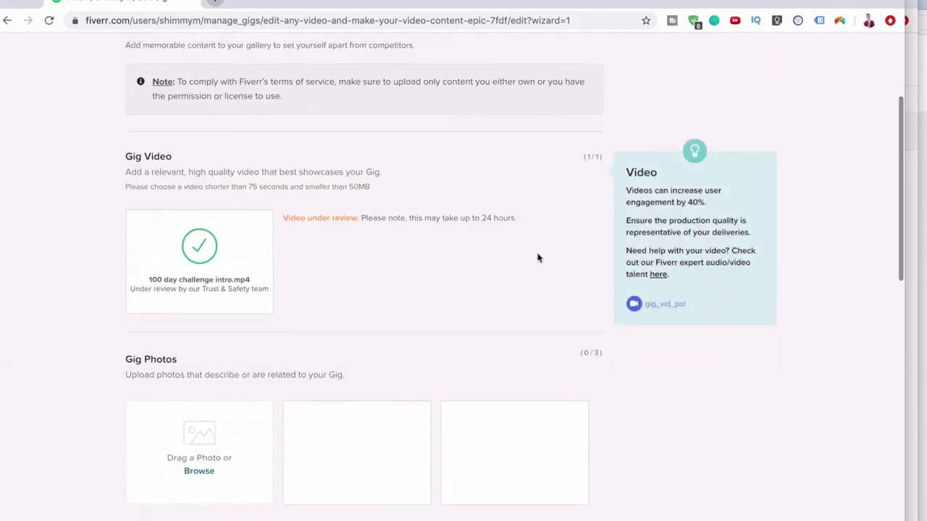
- Upload the Desktop screenshot 2020-03-11 at 13.37.06 as the gig photo and save the gallery
{"action": "scroll", "coordinate": [415, 250], "scroll_direction": "down", "scroll_amount": 3}
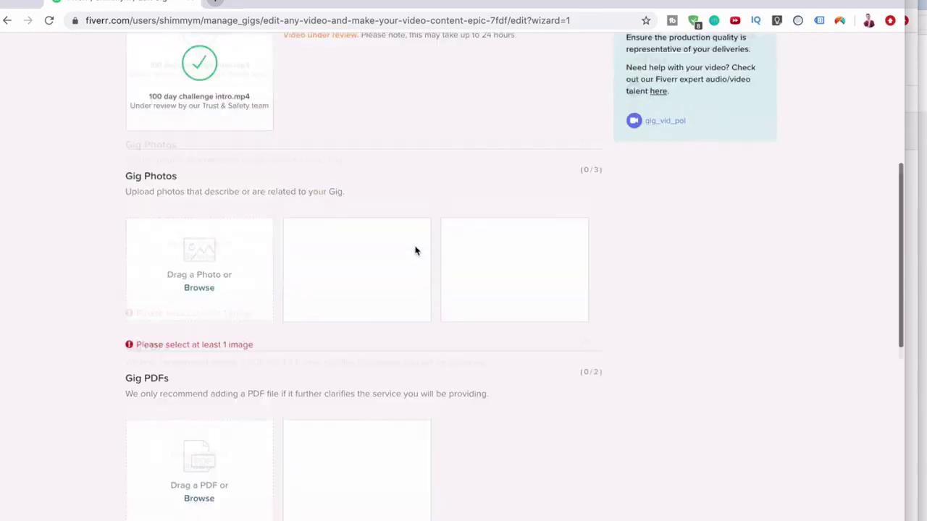
{"action": "scroll", "coordinate": [526, 275], "scroll_direction": "down", "scroll_amount": 7}
{"action": "scroll", "coordinate": [505, 205], "scroll_direction": "up", "scroll_amount": 7}
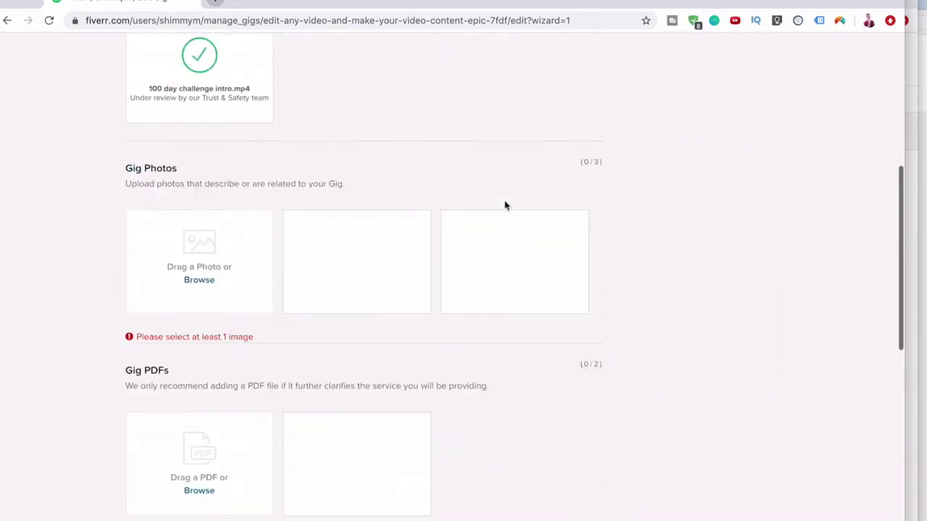
{"action": "left_click", "coordinate": [206, 293]}
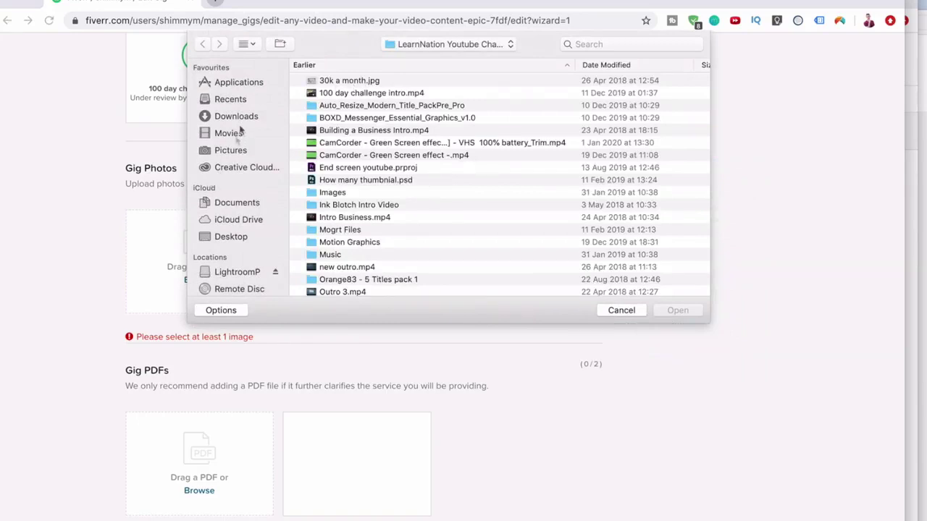
{"action": "left_click", "coordinate": [221, 237]}
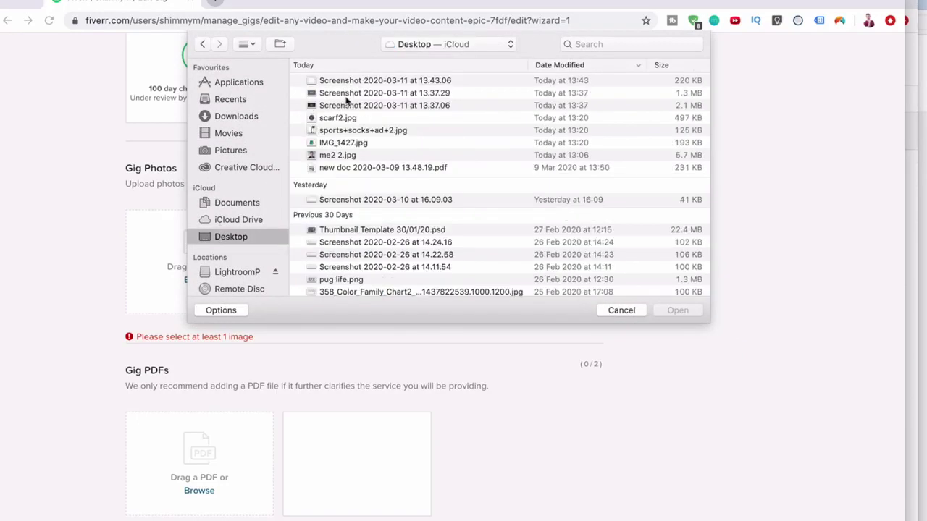
{"action": "left_click", "coordinate": [346, 96]}
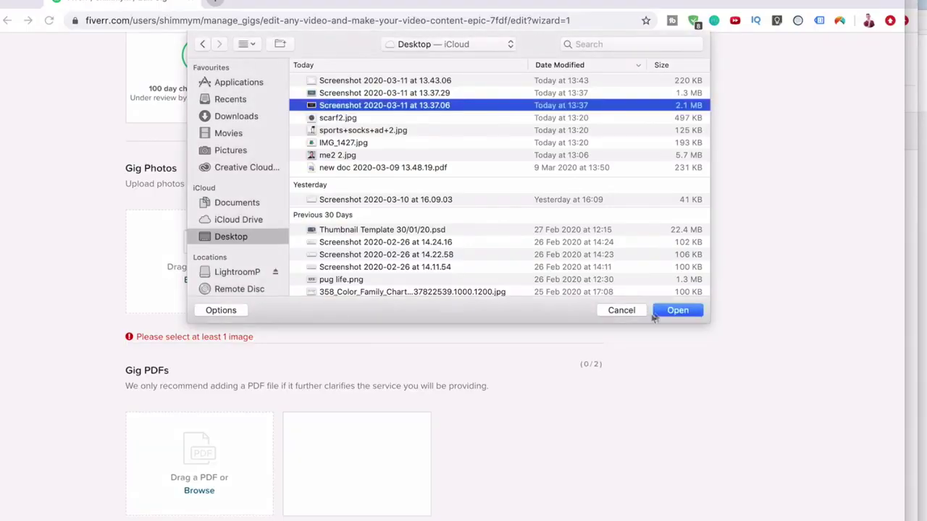
{"action": "left_click", "coordinate": [659, 315]}
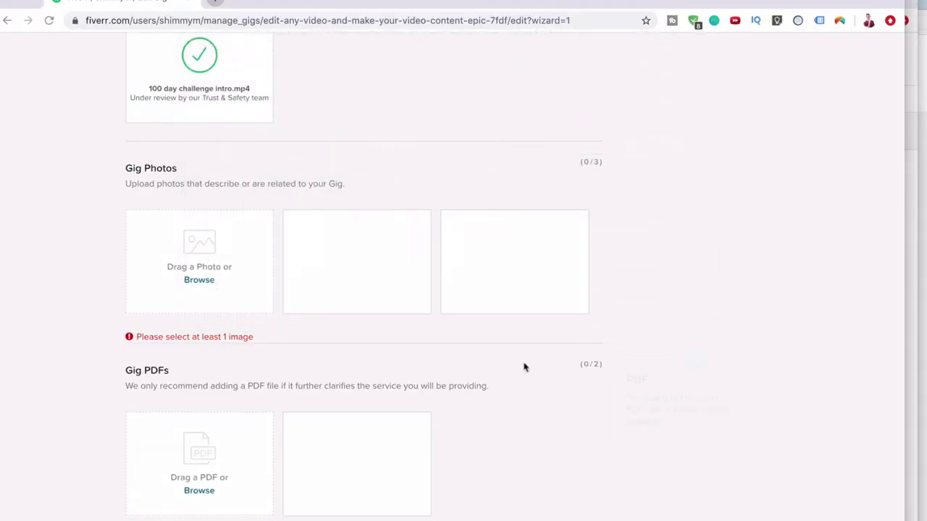
{"action": "scroll", "coordinate": [523, 366], "scroll_direction": "down", "scroll_amount": 5}
{"action": "left_click", "coordinate": [540, 274]}
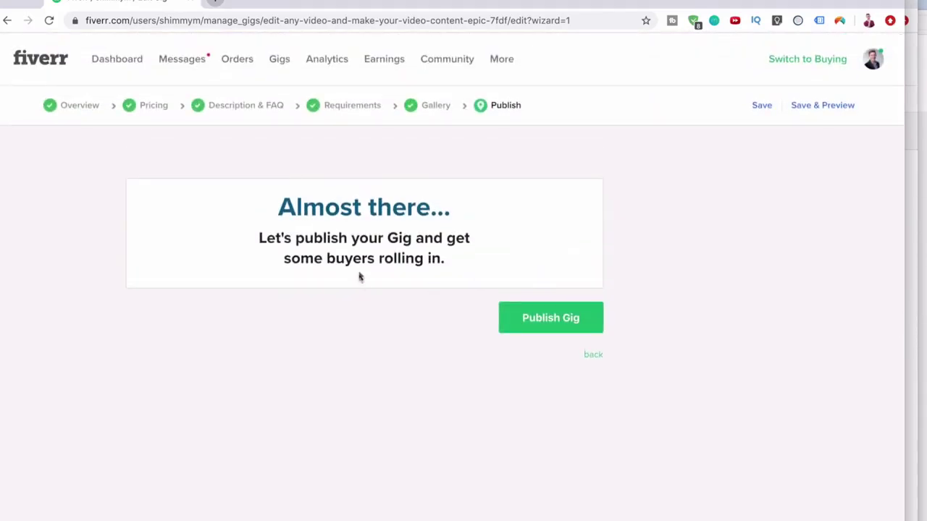
- Publish the gig and scroll through the 'It's Alive!' confirmation page
{"action": "left_click", "coordinate": [529, 325]}
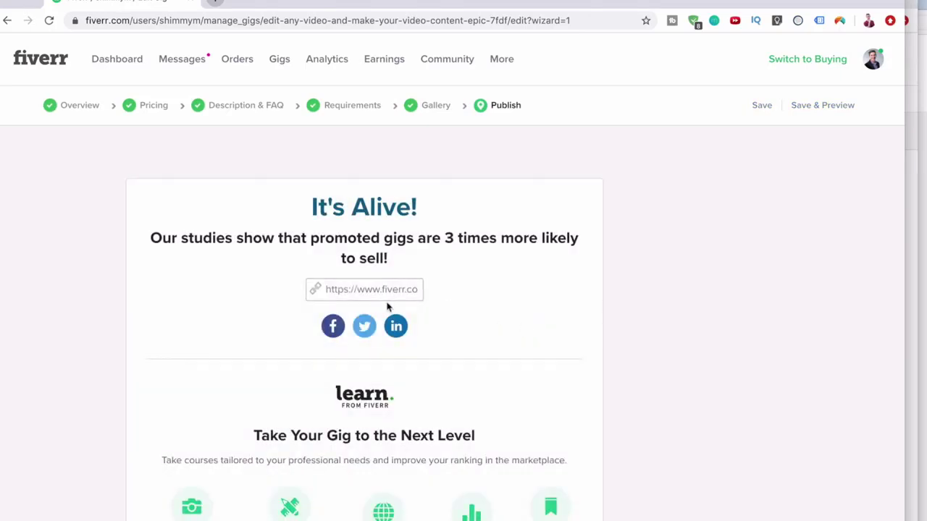
{"action": "scroll", "coordinate": [387, 307], "scroll_direction": "down", "scroll_amount": 2}
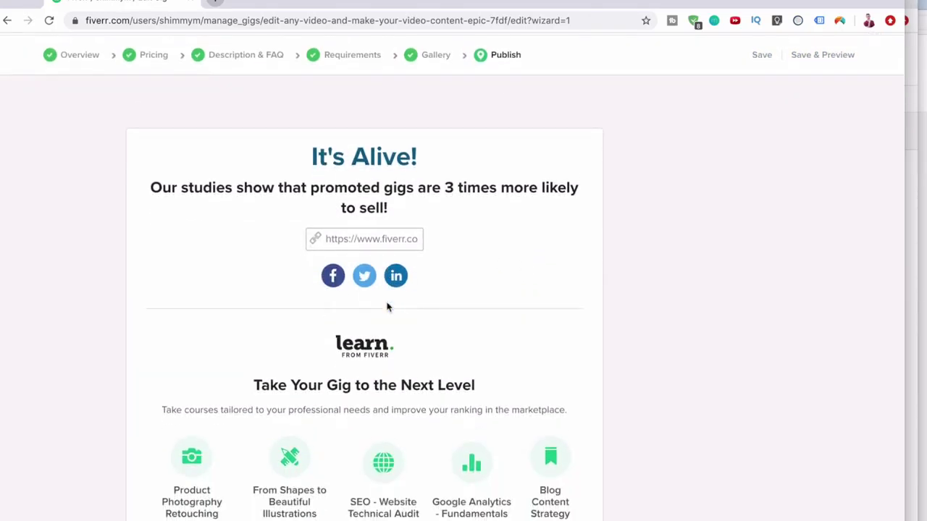